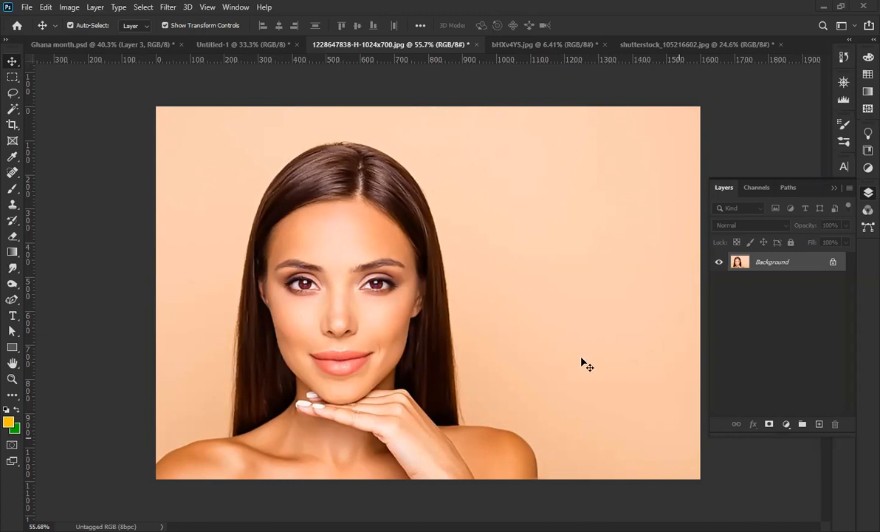
left_click(832, 189)
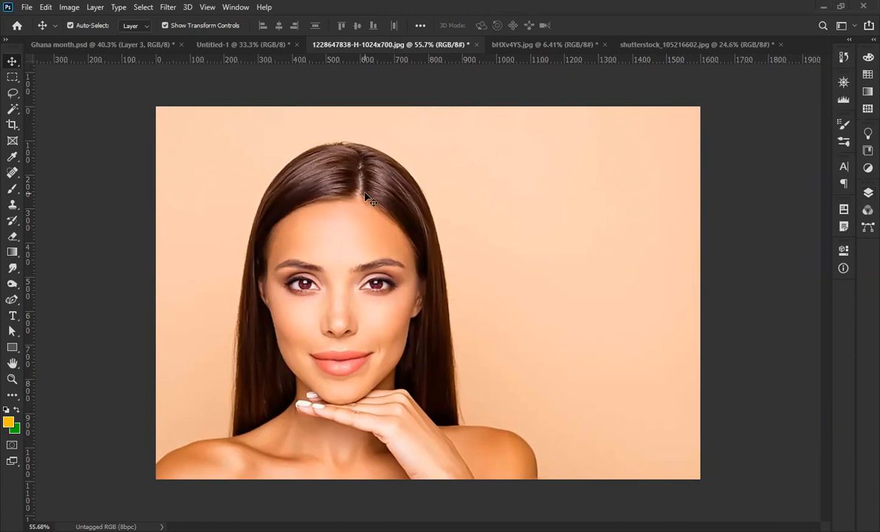
left_click(565, 44)
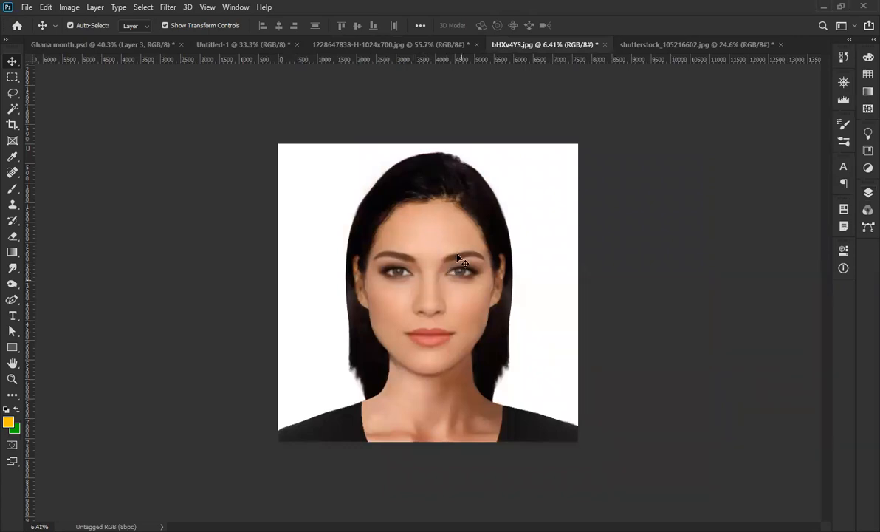
left_click(377, 44)
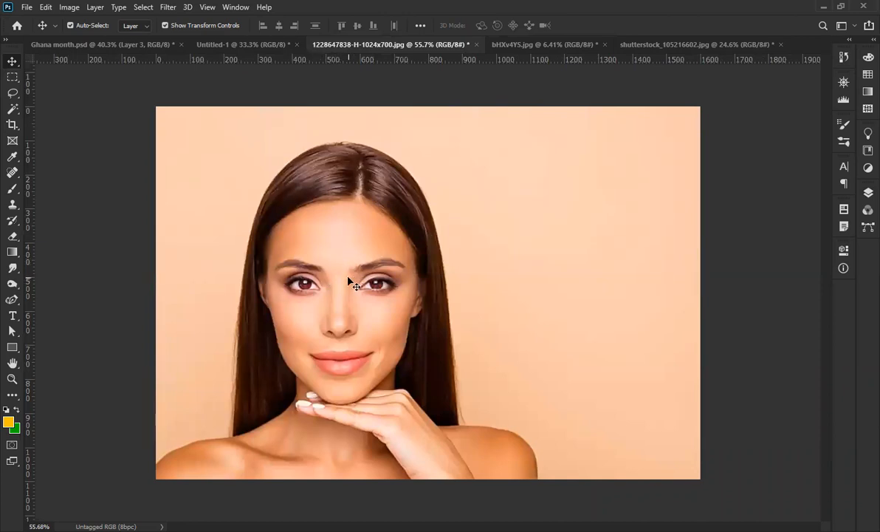
In bHXv4YS.jpg, outline the woman's face from above the eyebrows to the chin with the Lasso tool and copy it to a new layer
left_click(506, 40)
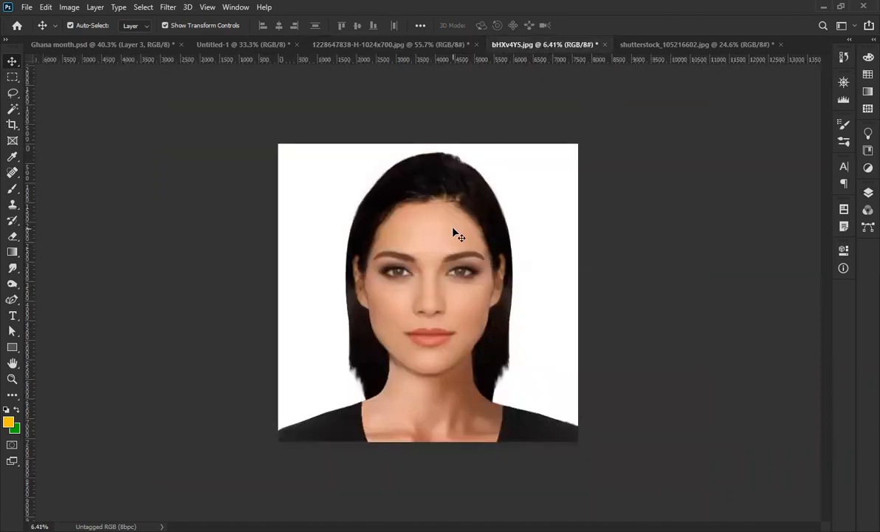
left_click(868, 192)
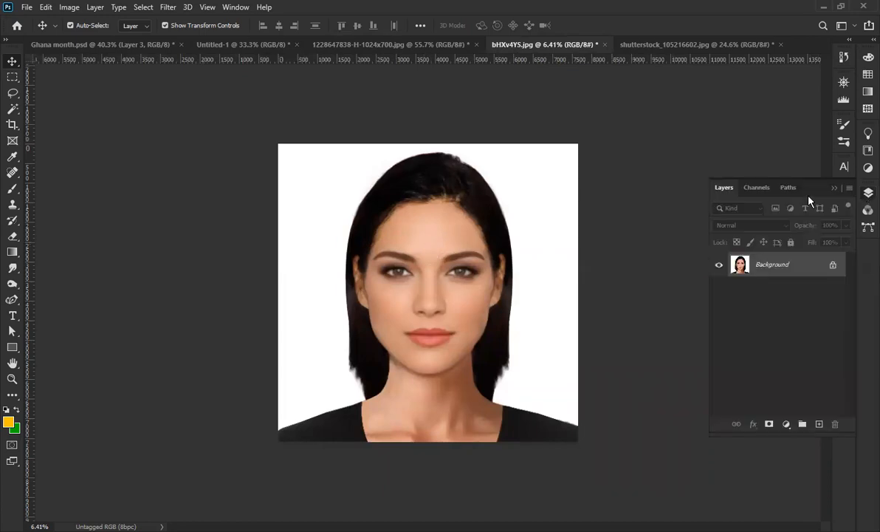
left_click(12, 94)
scroll(441, 243, "up", 1)
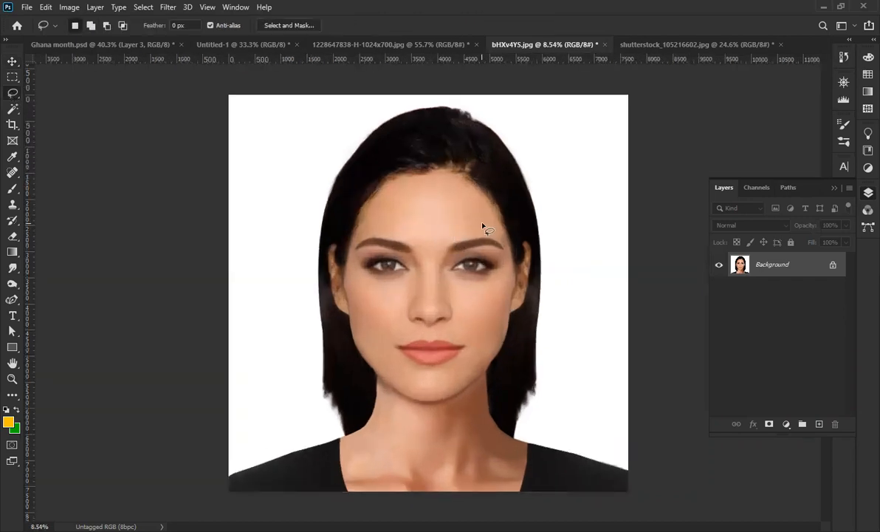
mouse_move(476, 219)
left_mouse_down()
mouse_move(411, 215)
mouse_move(365, 232)
mouse_move(351, 249)
mouse_move(350, 280)
mouse_move(382, 359)
mouse_move(428, 386)
mouse_move(462, 377)
left_mouse_up()
mouse_move(494, 338)
left_mouse_down()
mouse_move(510, 255)
mouse_move(503, 232)
mouse_move(457, 216)
left_mouse_up()
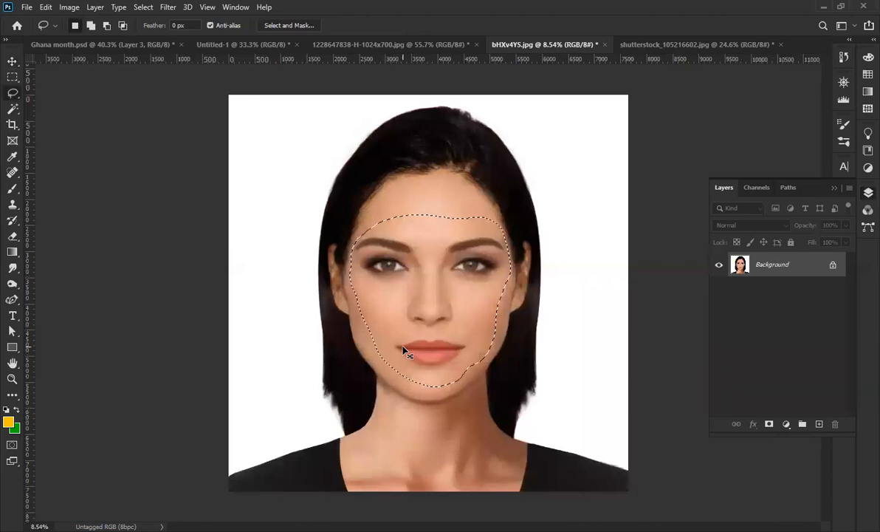
key("ctrl+j")
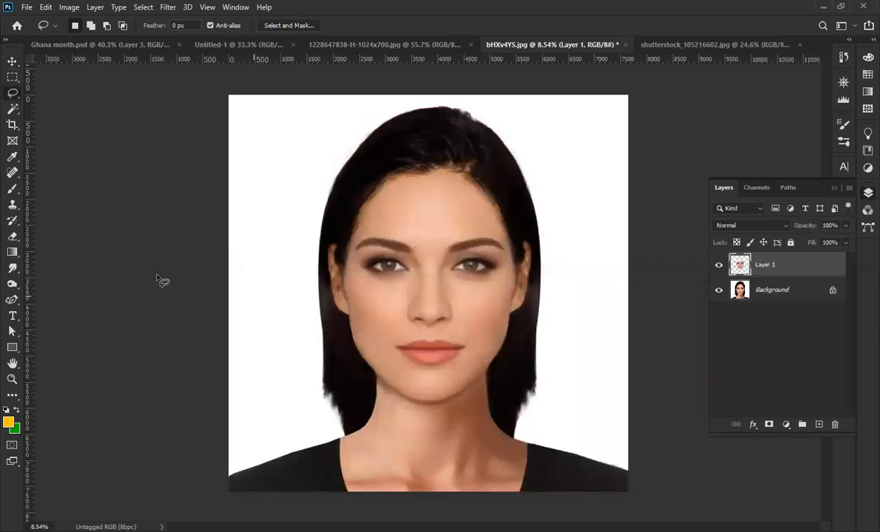
left_click(12, 60)
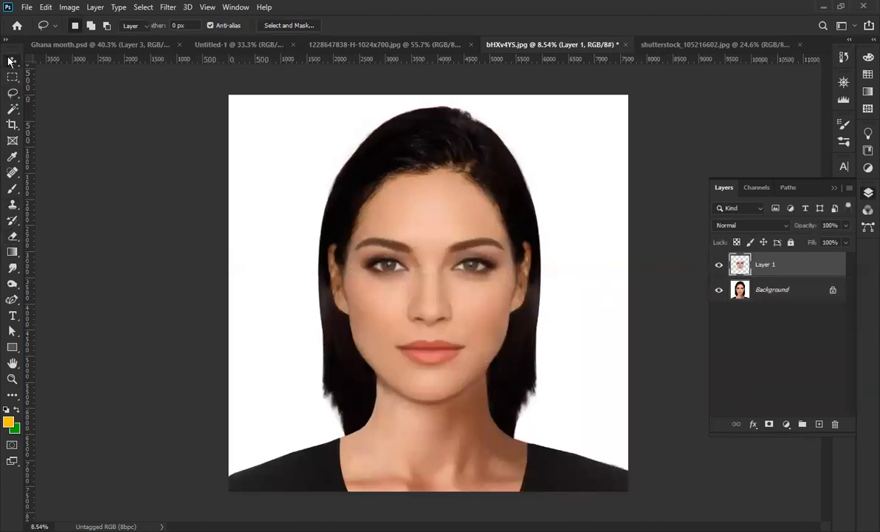
left_click(718, 289)
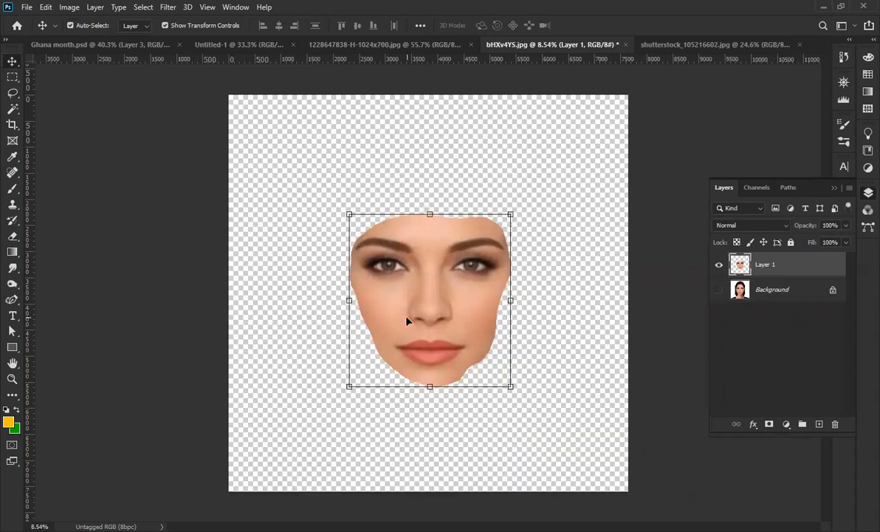
left_click_drag(429, 316, 354, 275)
Scale the imported face layer down to about 12.22% and place it over the woman's face
key("ctrl+t")
key("ctrl+0")
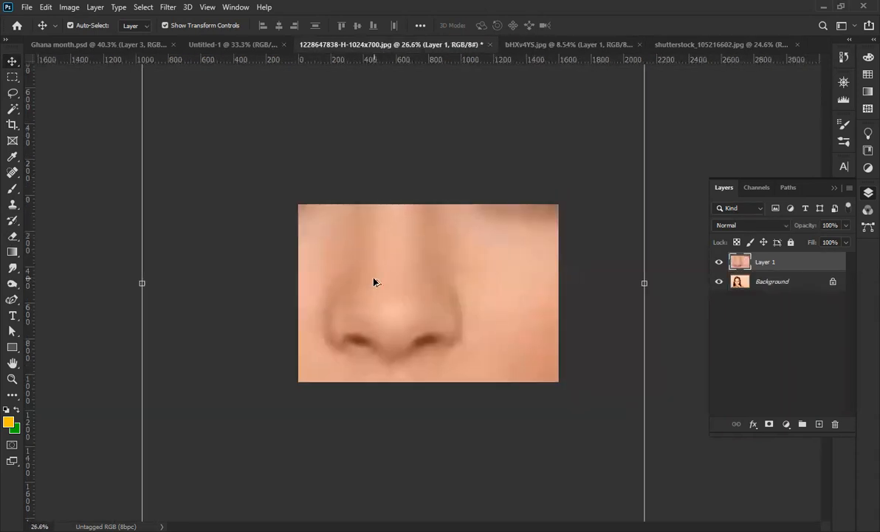
left_click_drag(526, 166, 467, 228)
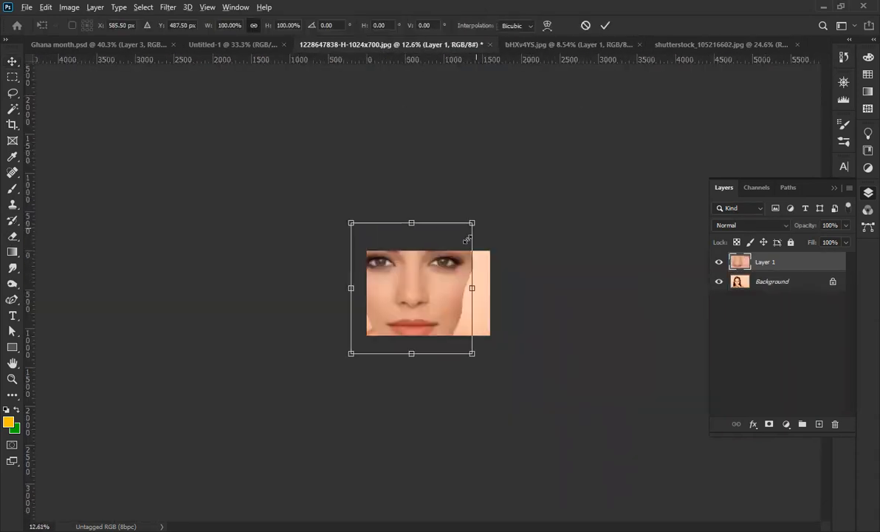
key("ctrl+0")
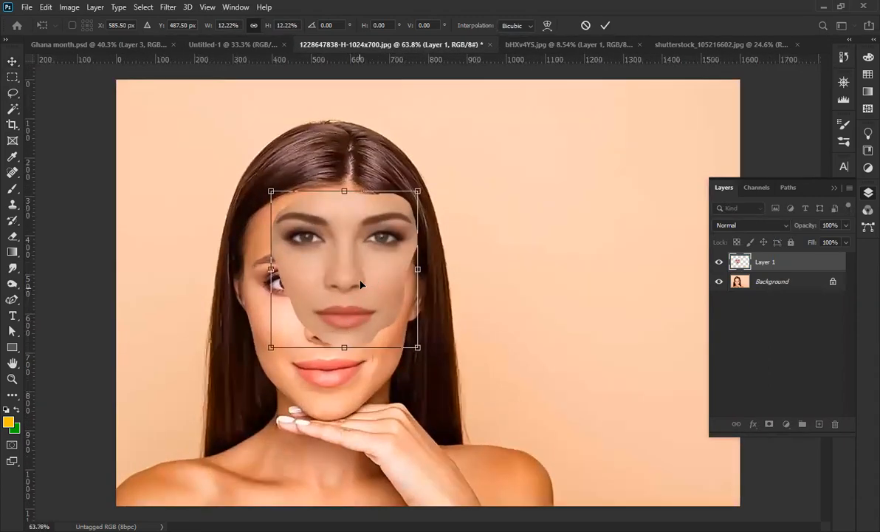
key("Return")
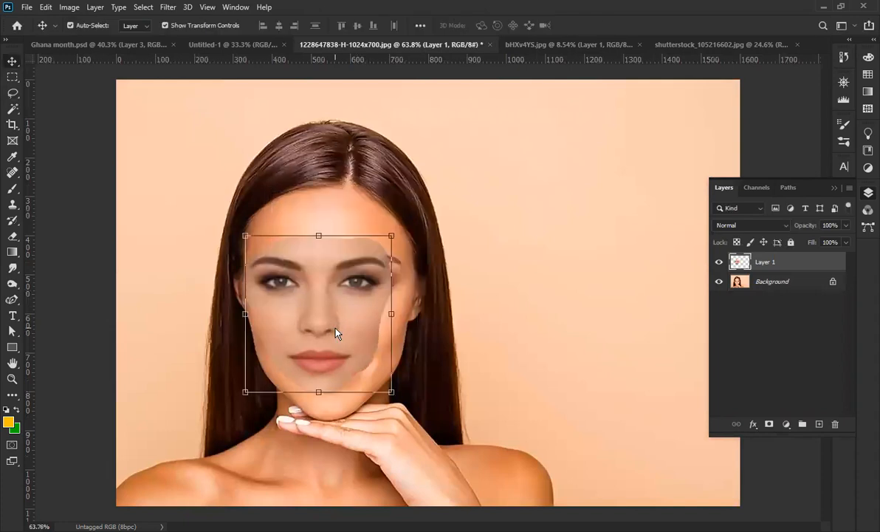
Set Layer 1's fill to 67% and enlarge the face to about 108.43%, aligning its eyes and mouth with the face beneath
left_click_drag(813, 244, 792, 245)
left_click_drag(317, 299, 324, 302)
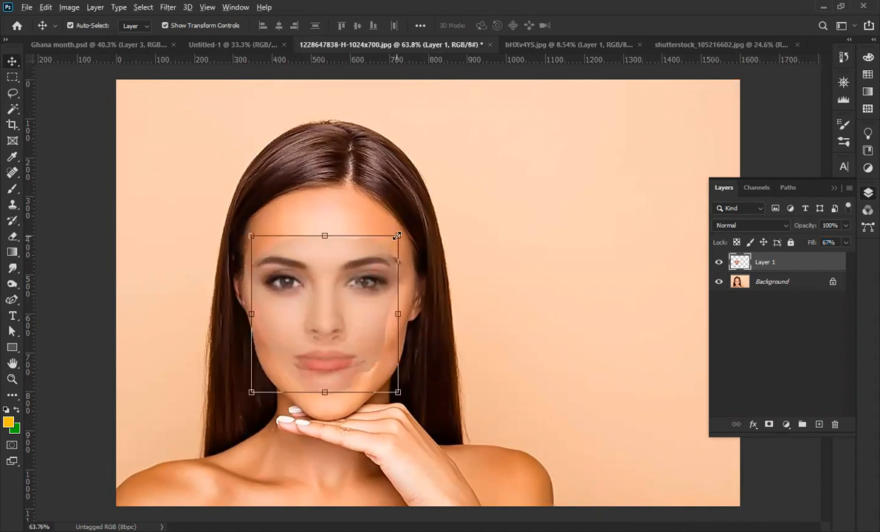
left_click(398, 235)
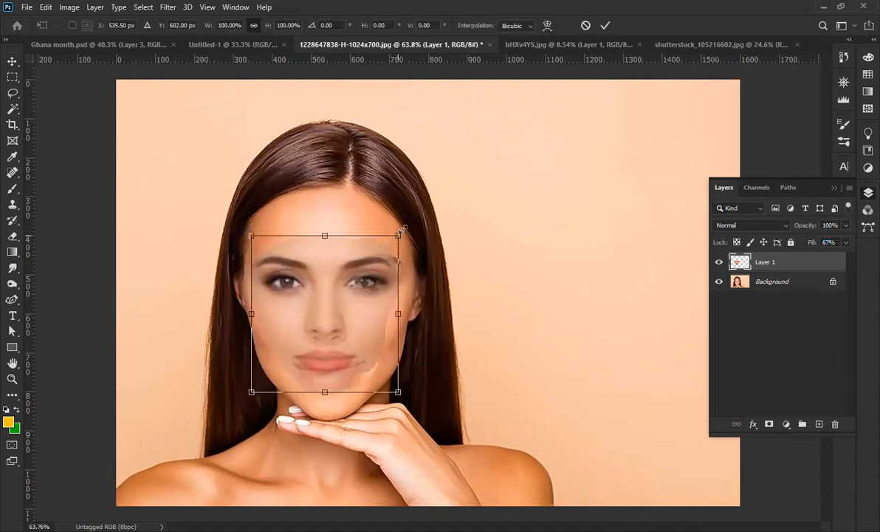
left_click_drag(403, 229, 410, 222)
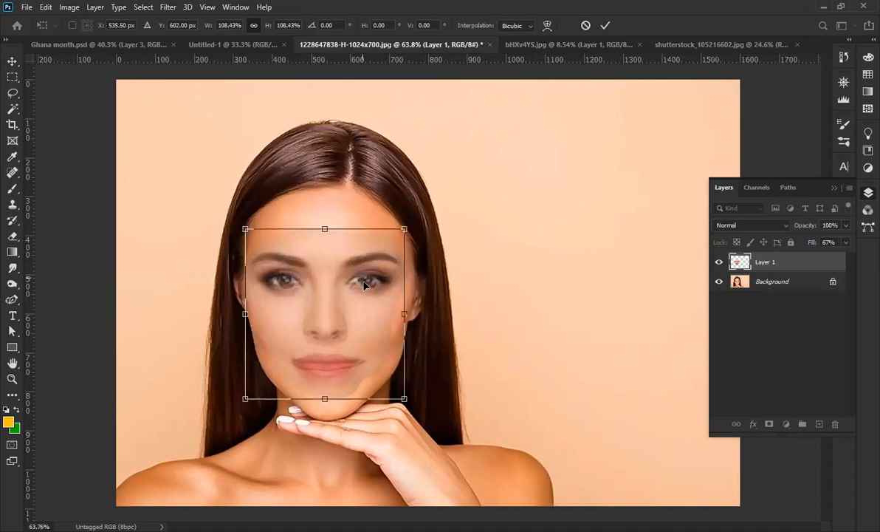
left_click_drag(364, 285, 366, 291)
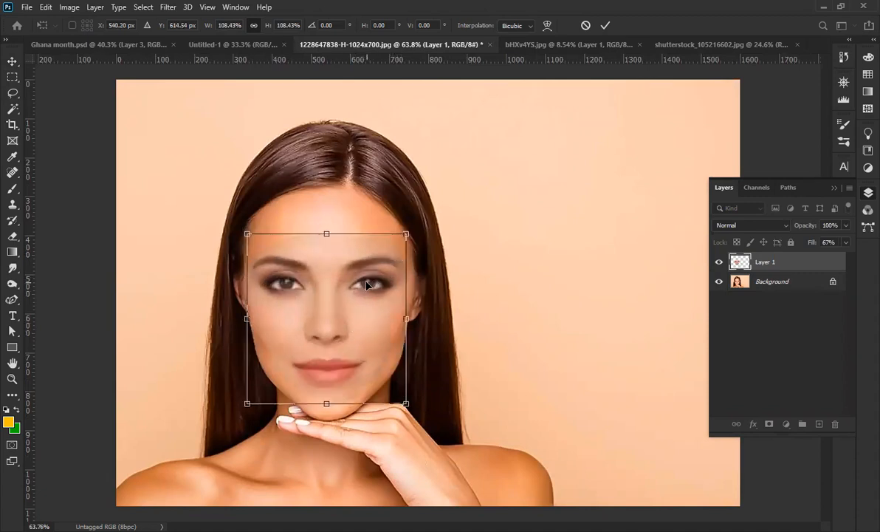
key("Return")
Stretch the face layer slightly downward and set its fill back to 100%
left_click(326, 404)
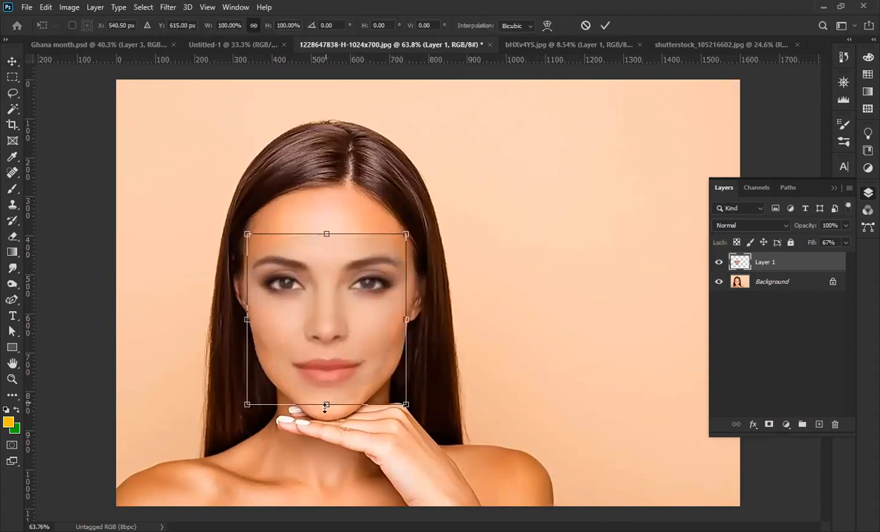
left_click_drag(325, 404, 326, 406)
left_click(606, 26)
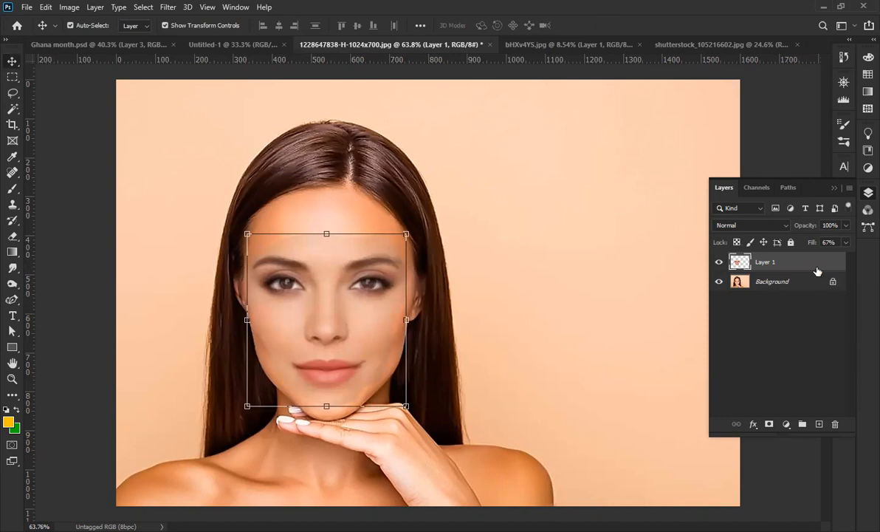
left_click_drag(809, 246, 845, 257)
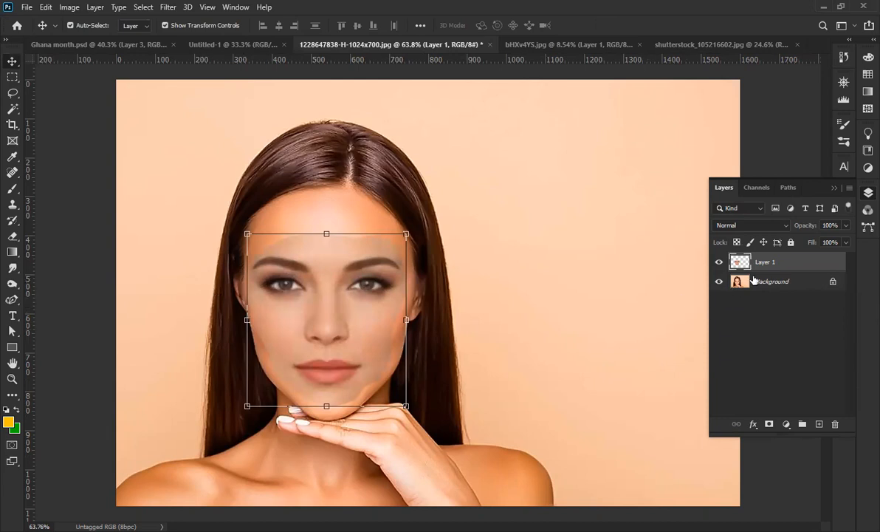
Duplicate the Background layer and load the outline of Layer 1's face as a selection
left_click(785, 283)
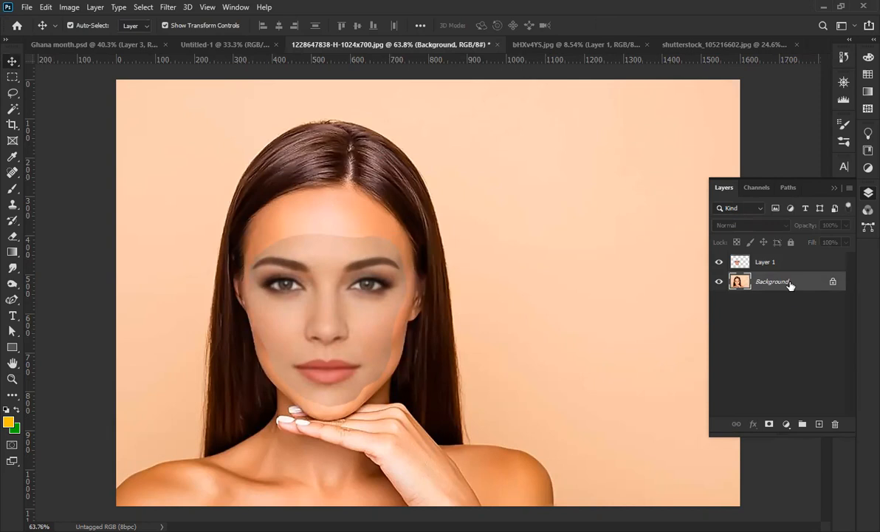
key("ctrl+j")
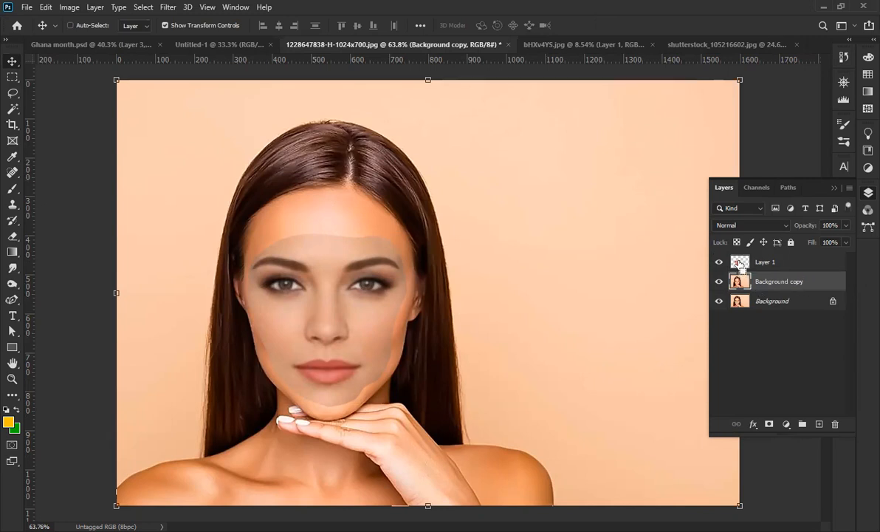
key("ctrl")
right_click(742, 266)
left_click(738, 278)
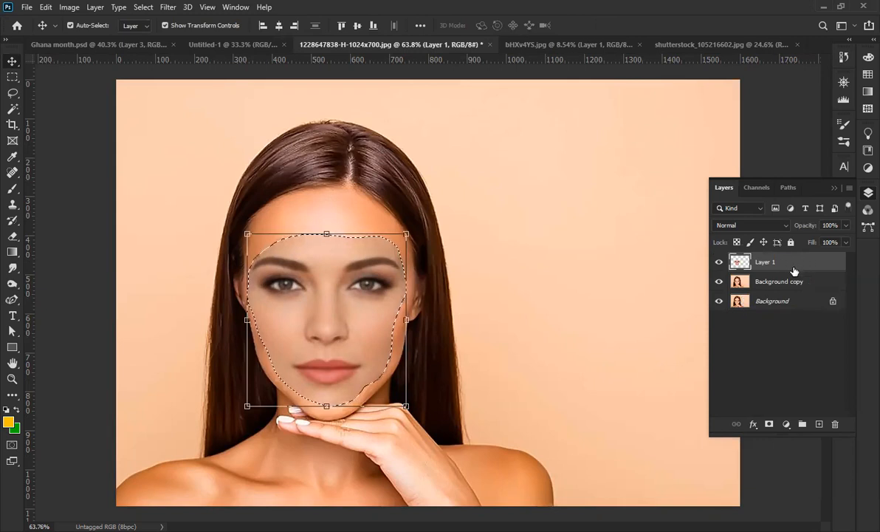
Contract the face selection by 10 pixels
left_click(143, 8)
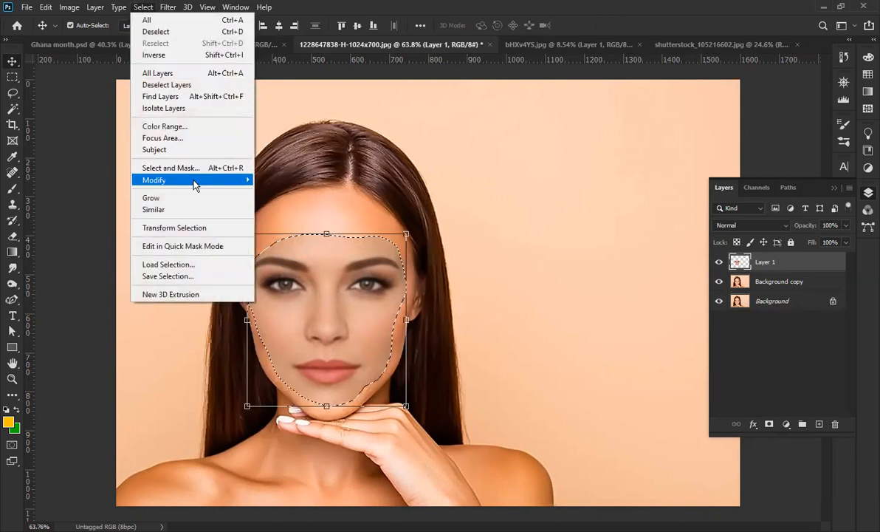
mouse_move(193, 181)
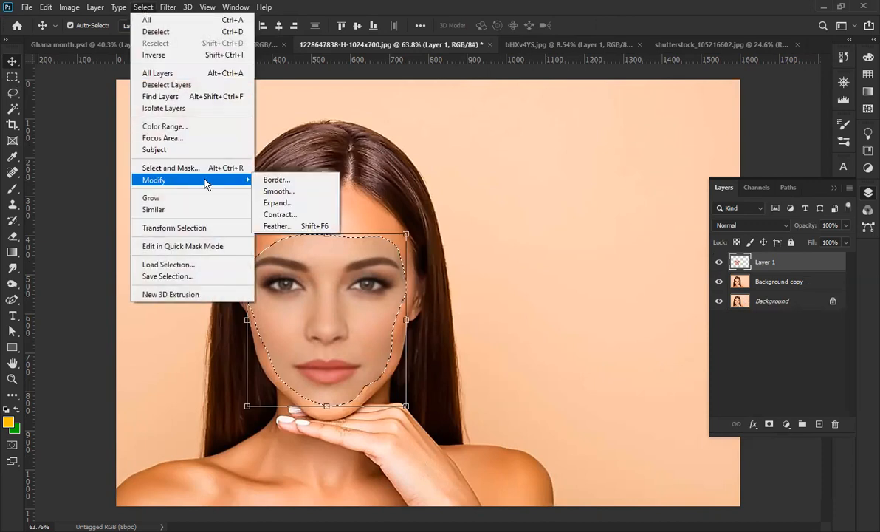
left_click(298, 215)
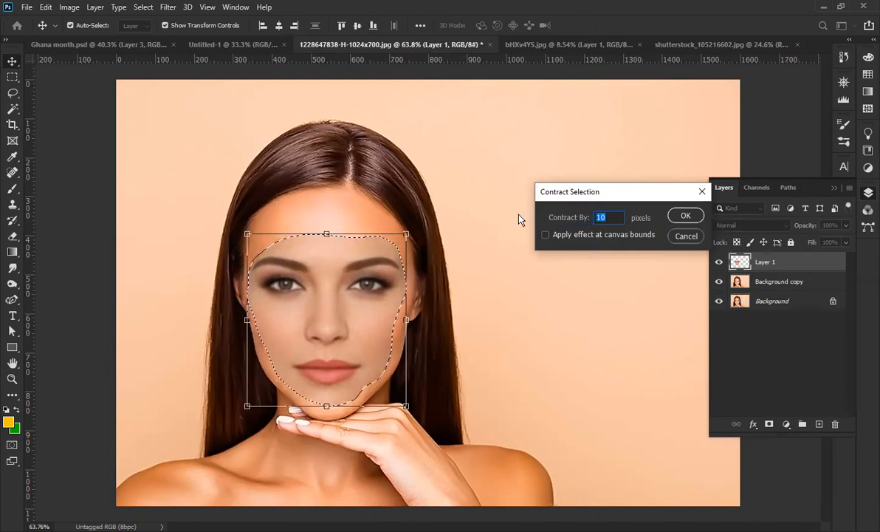
left_click(686, 215)
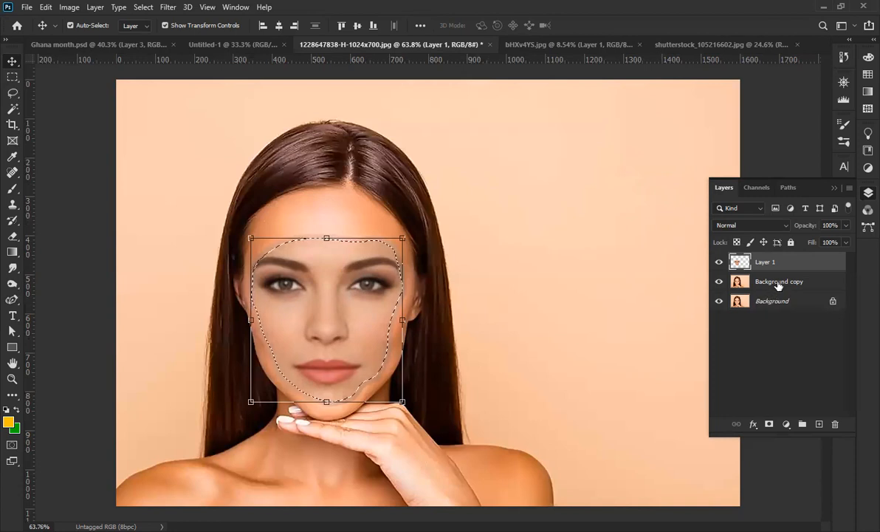
Delete the selected face area from the Background copy layer, deselect, and check the cutout with the other layers temporarily hidden
left_click(753, 285)
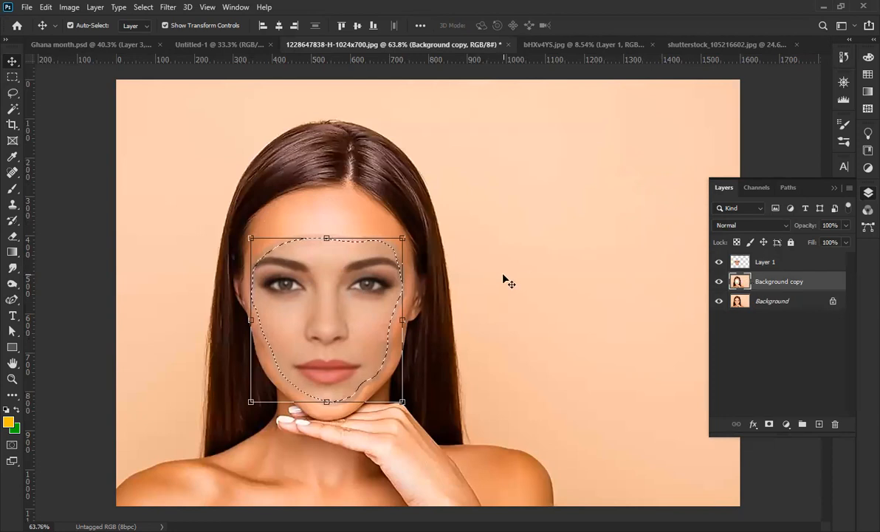
left_click(136, 9)
left_click(154, 28)
left_click(719, 301)
left_click(719, 261)
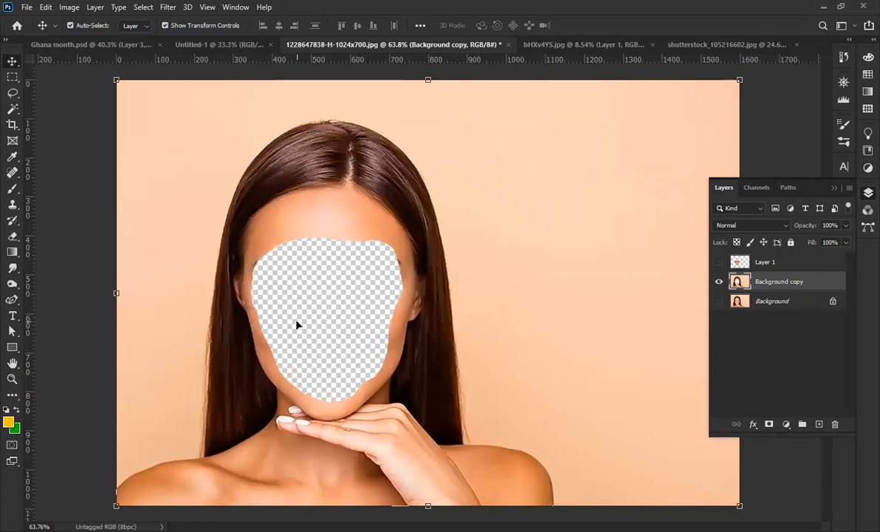
left_click(719, 301)
left_click(719, 261)
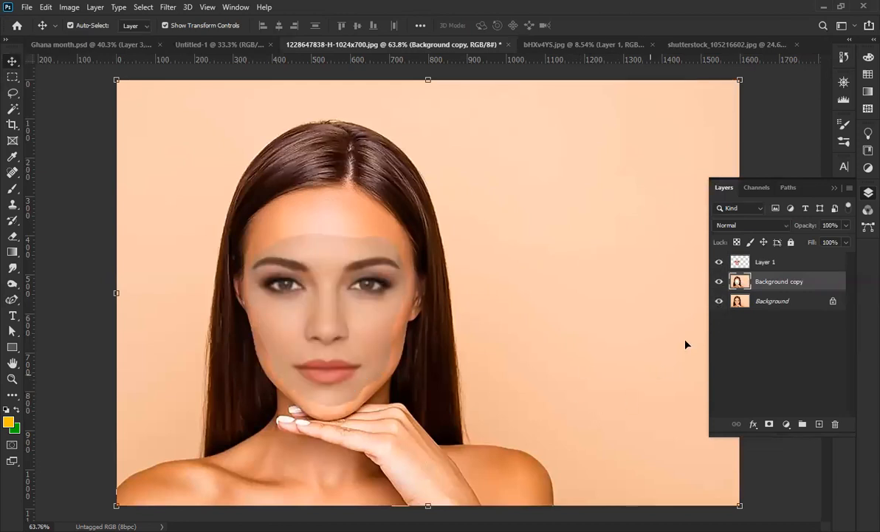
Auto-blend Layer 1 and Background copy using the Panorama method with Seamless Tones and Colors and Content Aware Fill Transparent Areas enabled
left_click(755, 268)
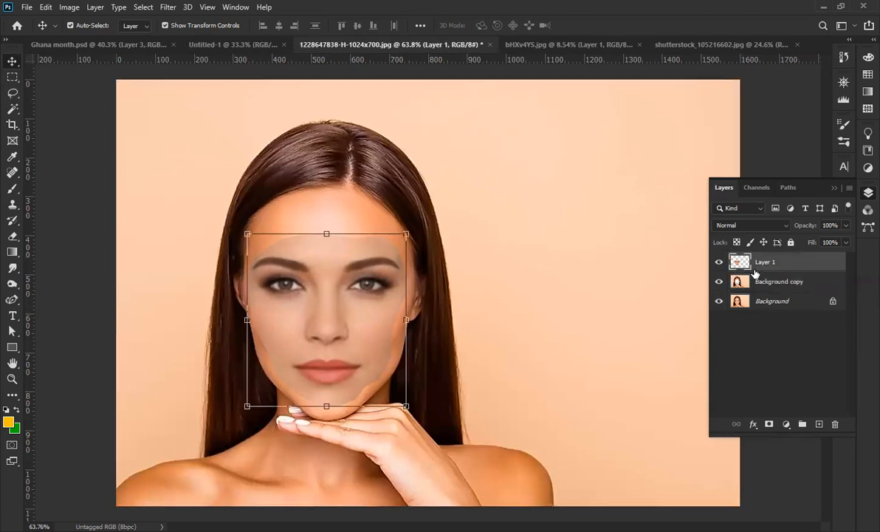
left_click(754, 280, "shift")
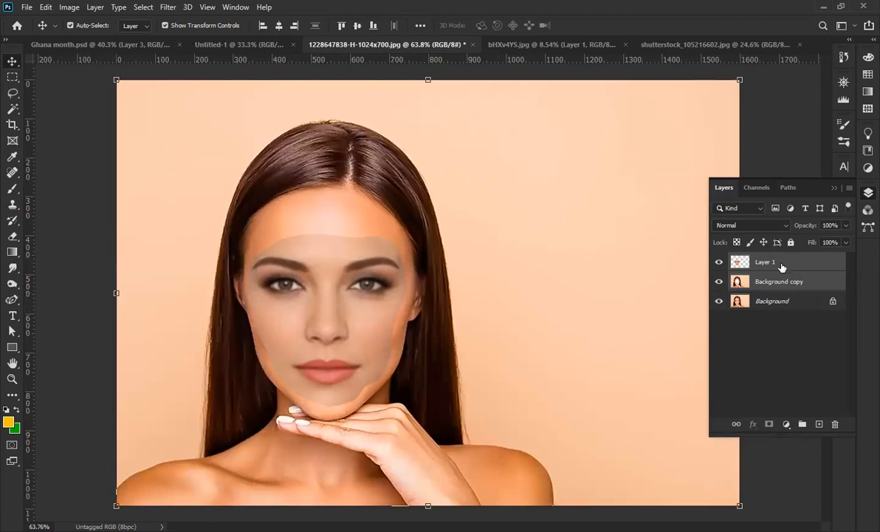
left_click(45, 9)
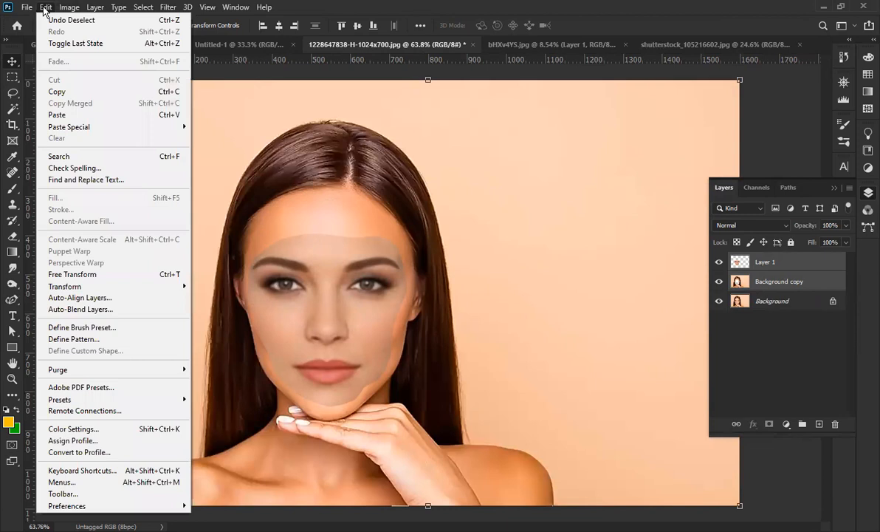
left_click(115, 311)
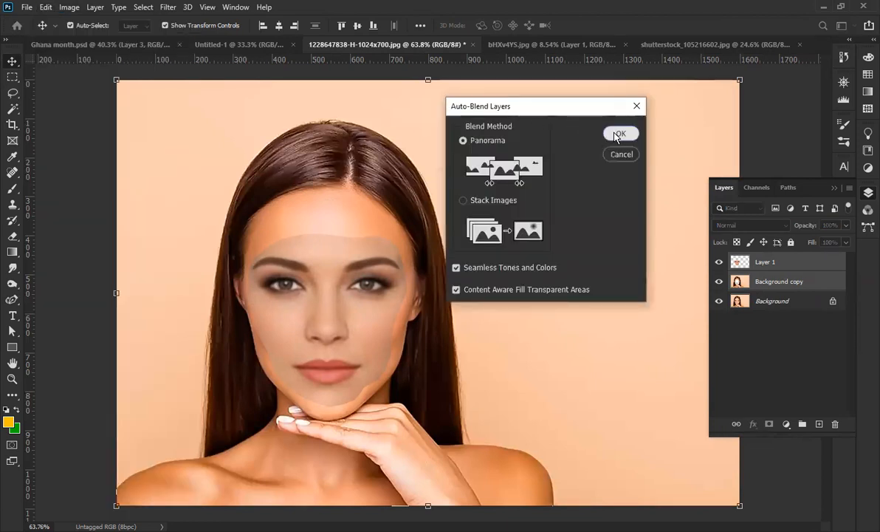
key("Return")
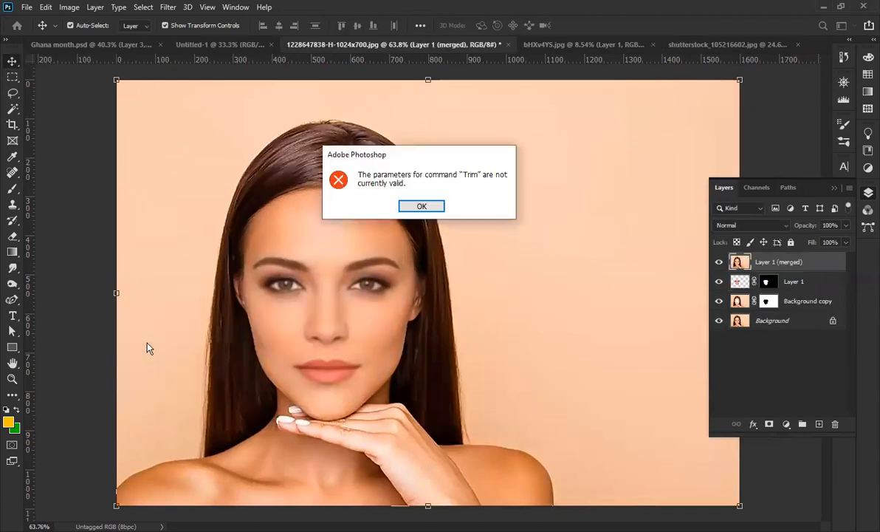
left_click(419, 207)
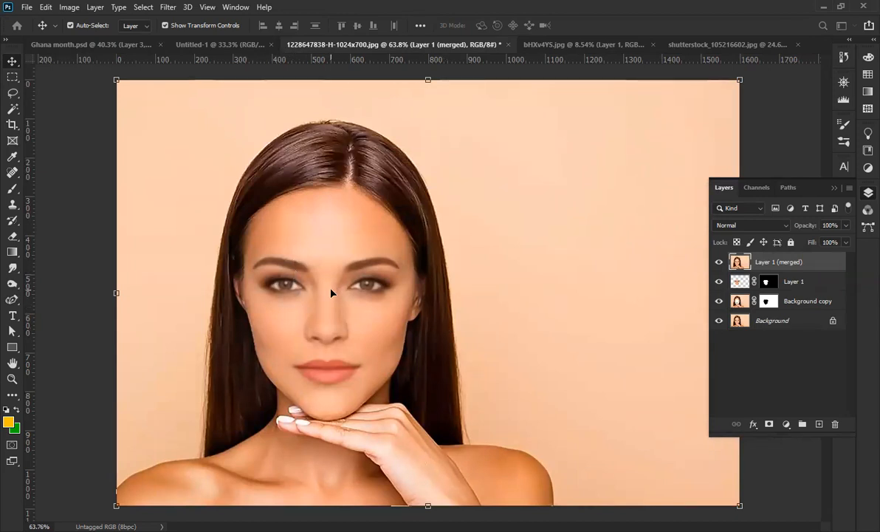
Temporarily hide the three layers above Background to compare the blended face with the original, and show them again
left_click(718, 261)
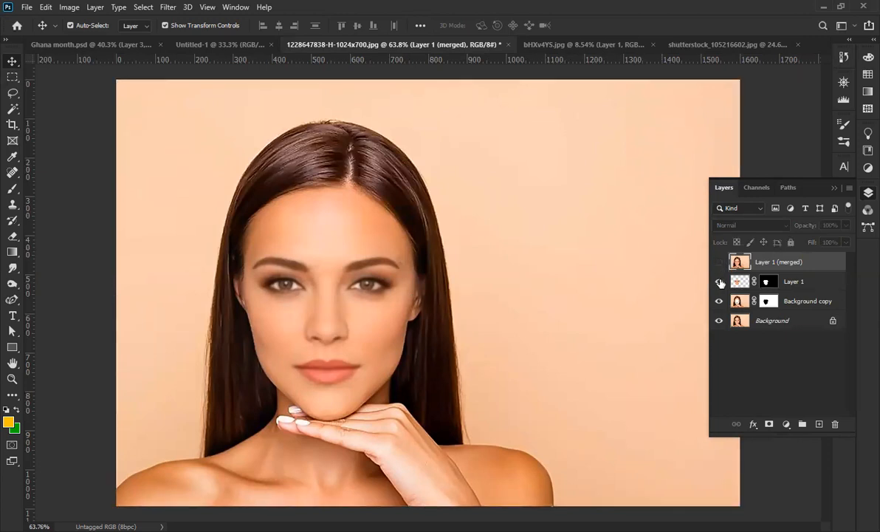
left_click(718, 281)
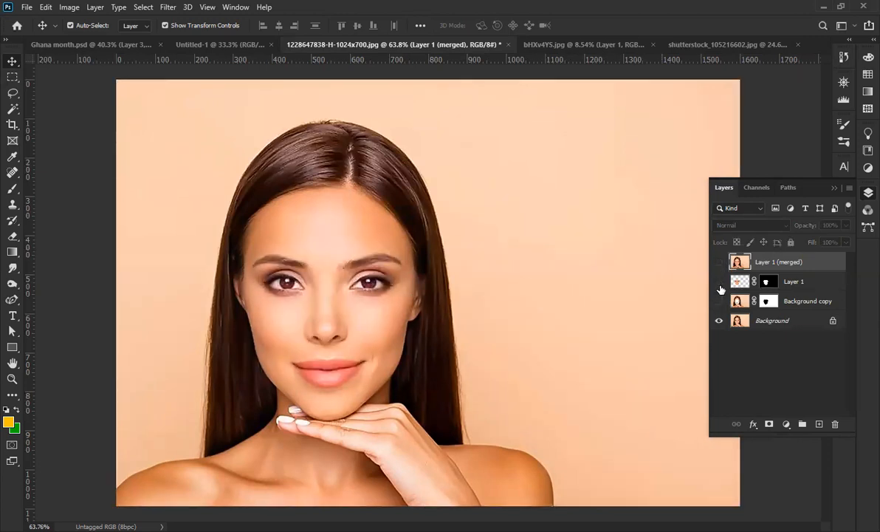
left_click(718, 283)
left_click(718, 301)
left_click(718, 281)
left_click(718, 261)
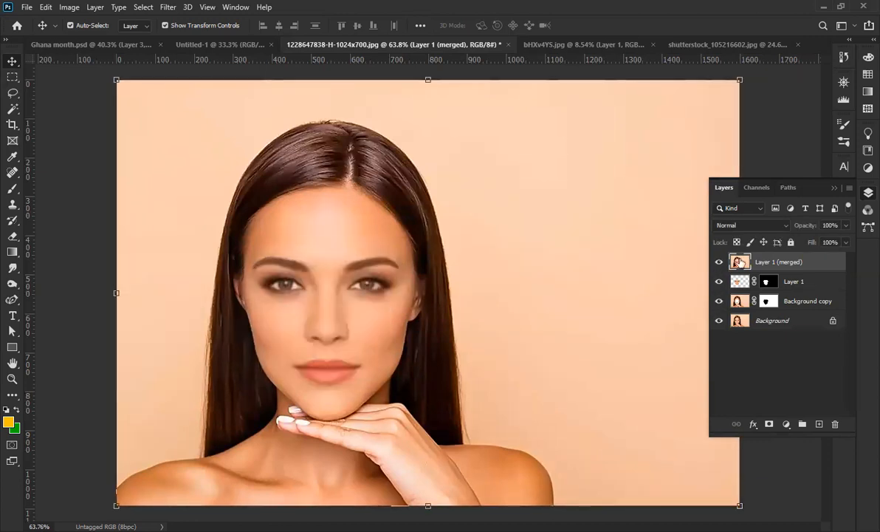
Merge Layer 1 (merged), Layer 1 and Background copy into one layer and shift it sideways to compare it with the original
left_click(804, 303, "shift")
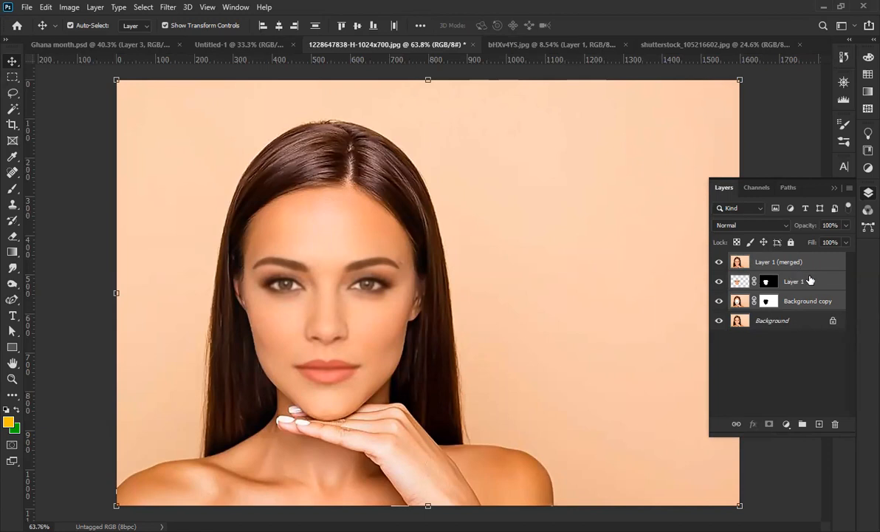
right_click(805, 280)
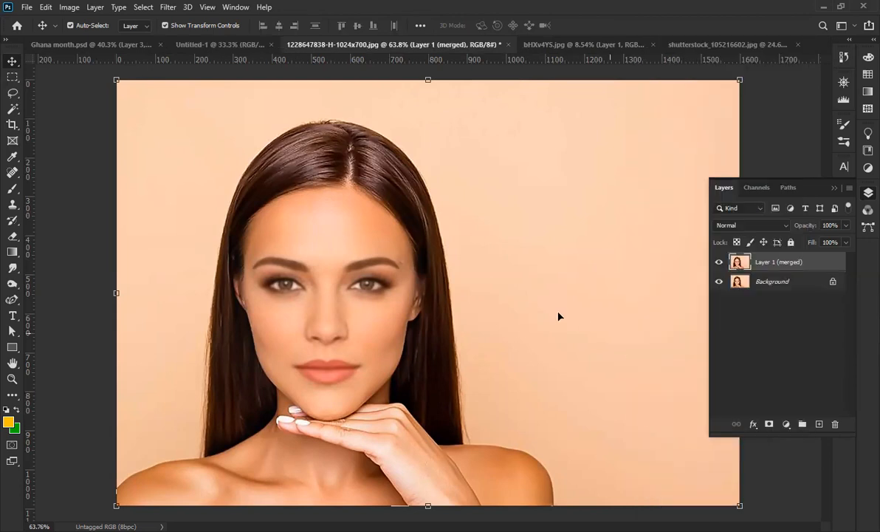
left_click_drag(256, 260, 603, 339)
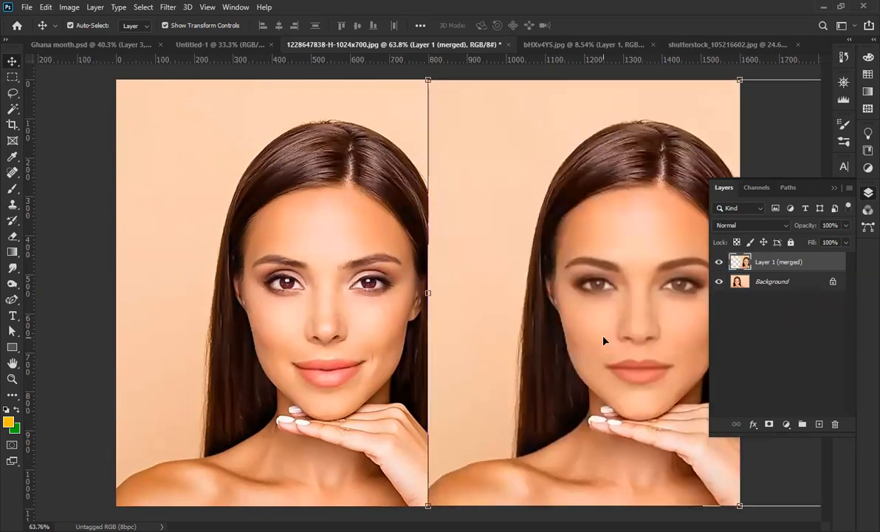
left_click(834, 189)
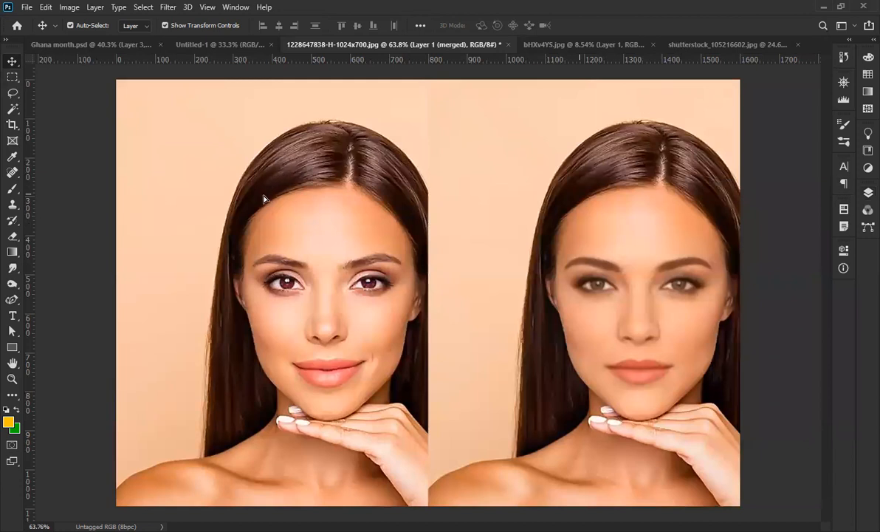
Close shutterstock_105216602.jpg and bHXv4YS.jpg without saving their changes
left_click(686, 46)
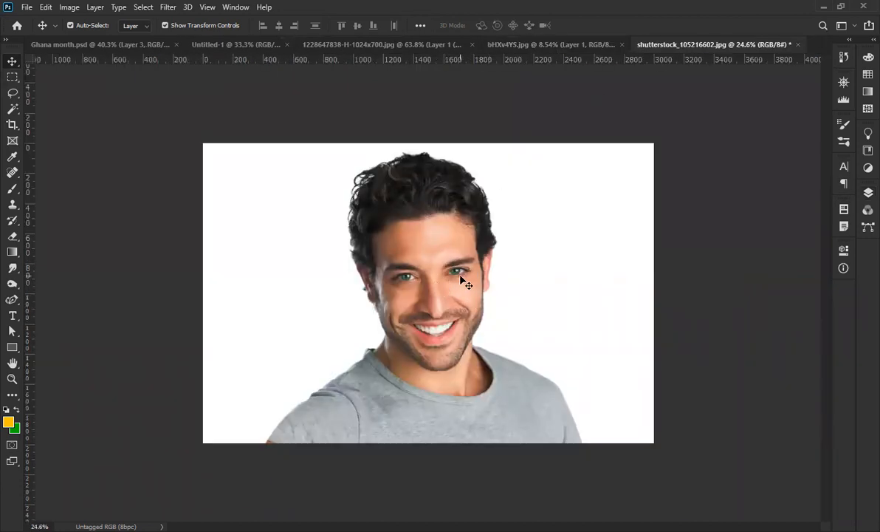
left_click(798, 45)
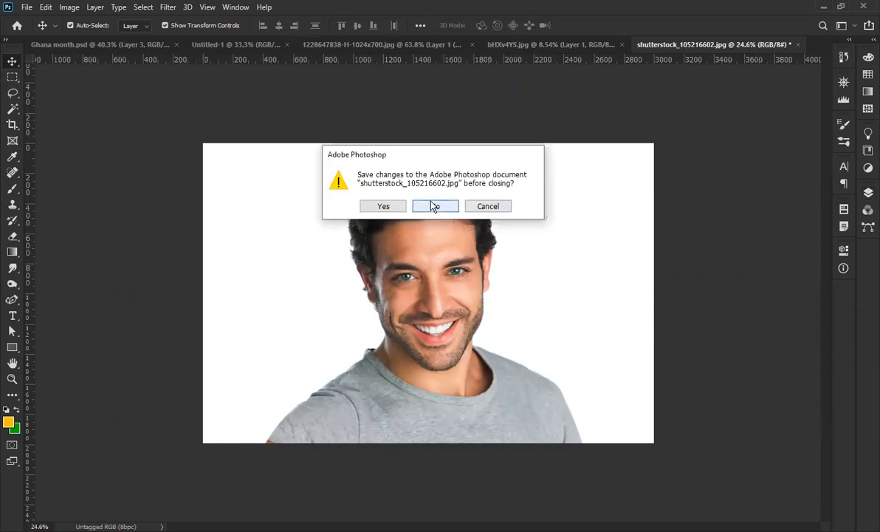
left_click(434, 204)
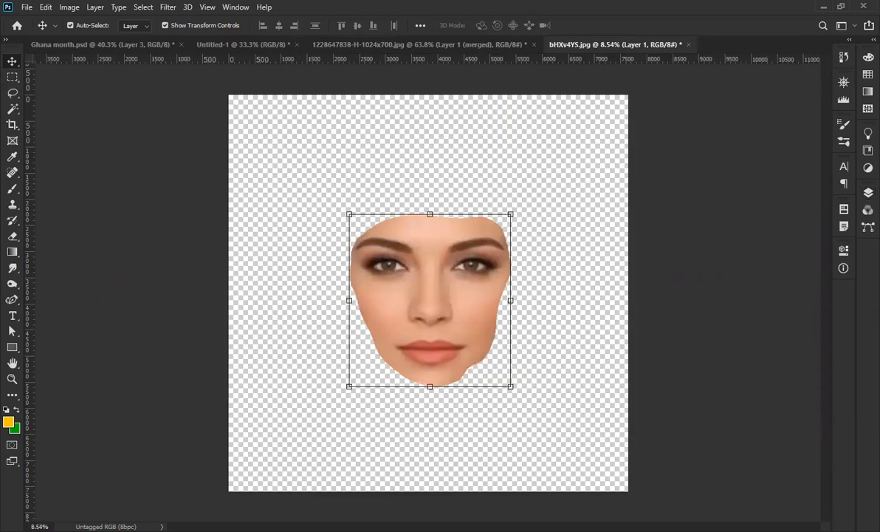
left_click(686, 45)
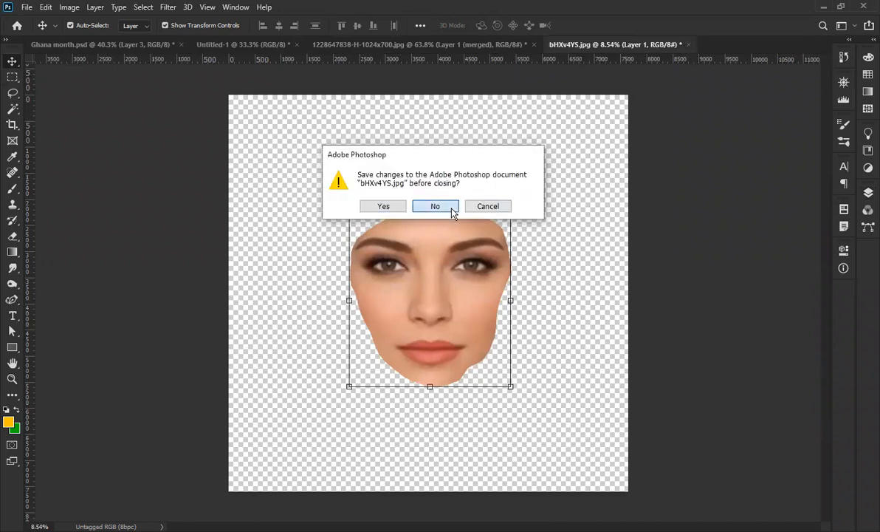
left_click(441, 205)
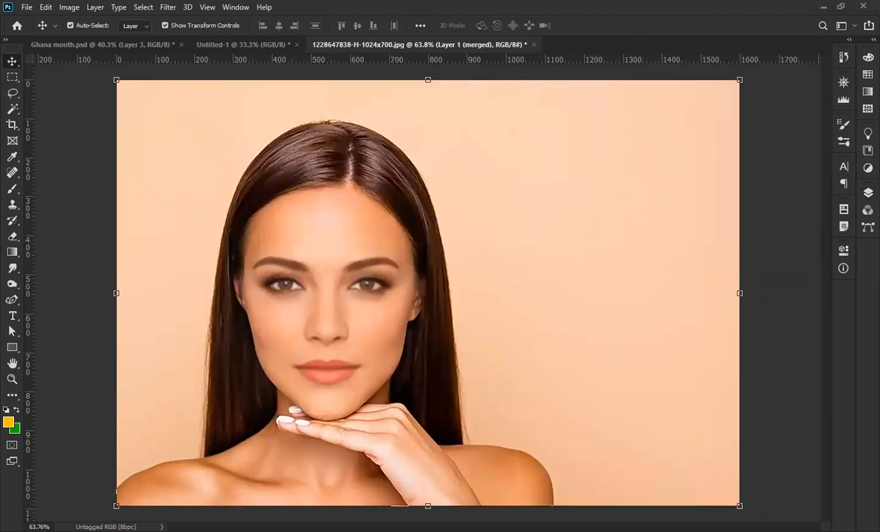
Open shutterstock_105216602.jpg afresh and resize the image to a width of 10 inches at 300 pixels/inch
left_click_drag(591, 29, 633, 36)
key("ctrl")
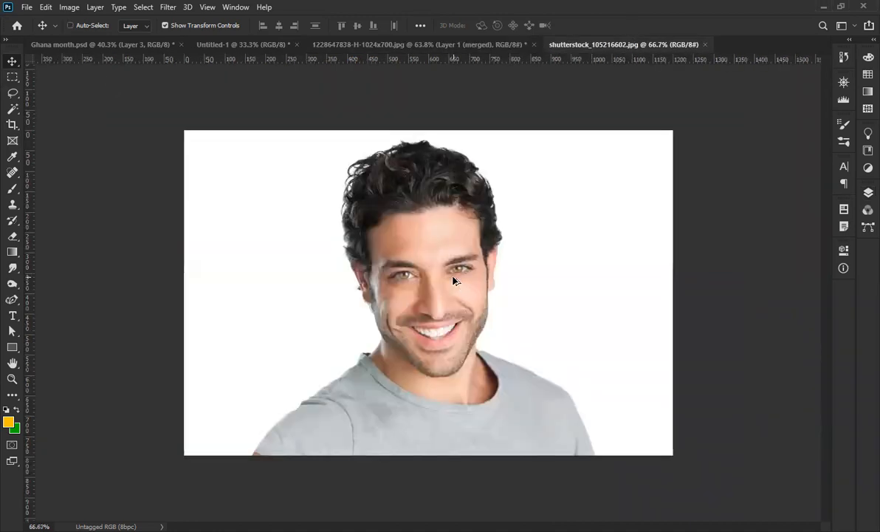
key("ctrl+alt+i")
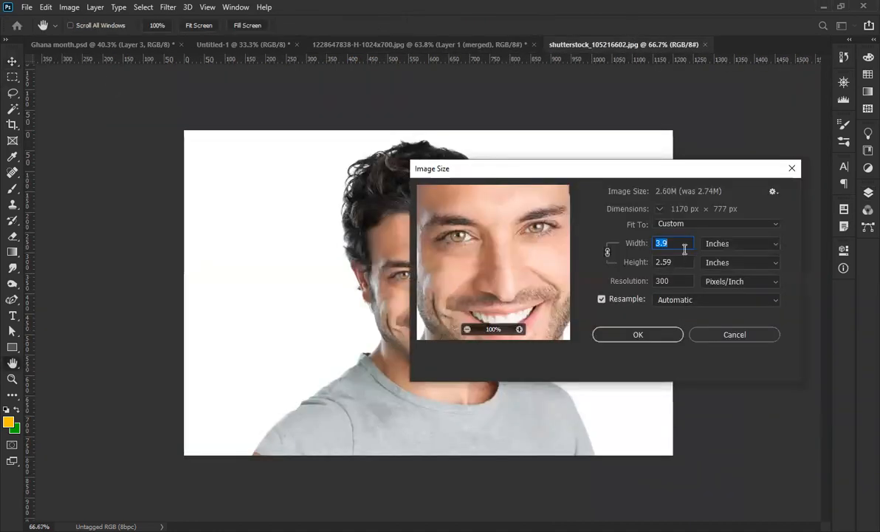
key("Up")
key("Up")
key("Up")
key("Up")
key("Up")
key("Up")
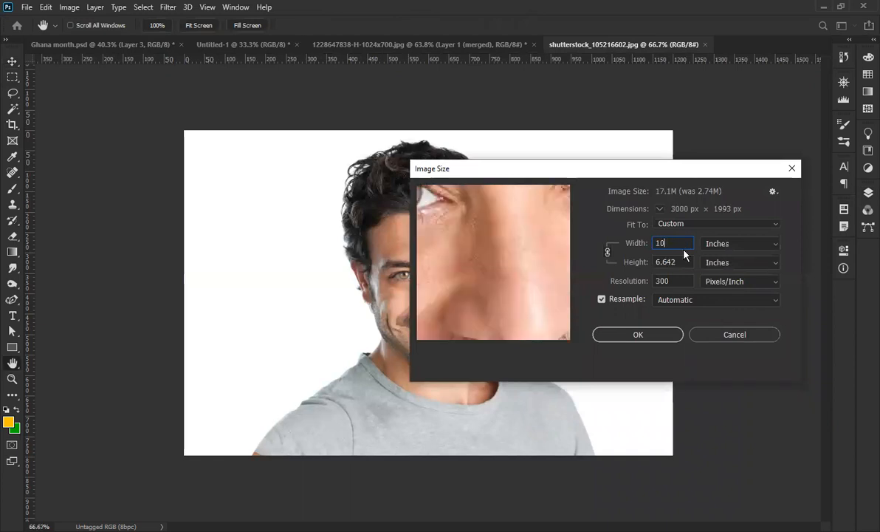
left_click(647, 338)
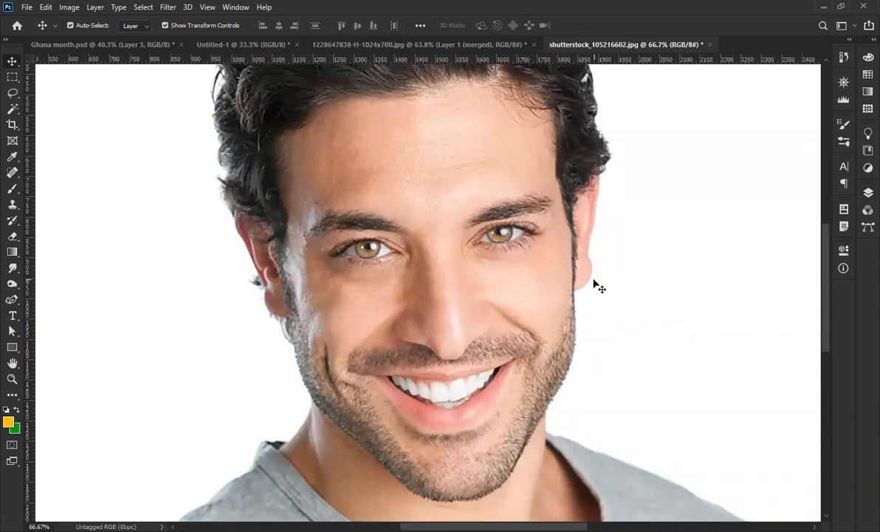
In Quick Mask mode, paint over the iris of the man's eye on the image's left side, reducing the brush to 4 px for the edges
scroll(463, 261, "down", 3)
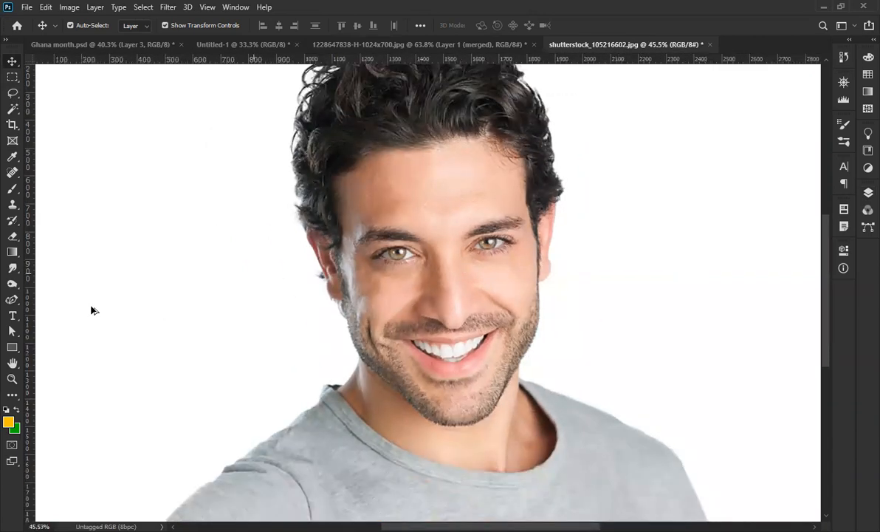
left_click(13, 448)
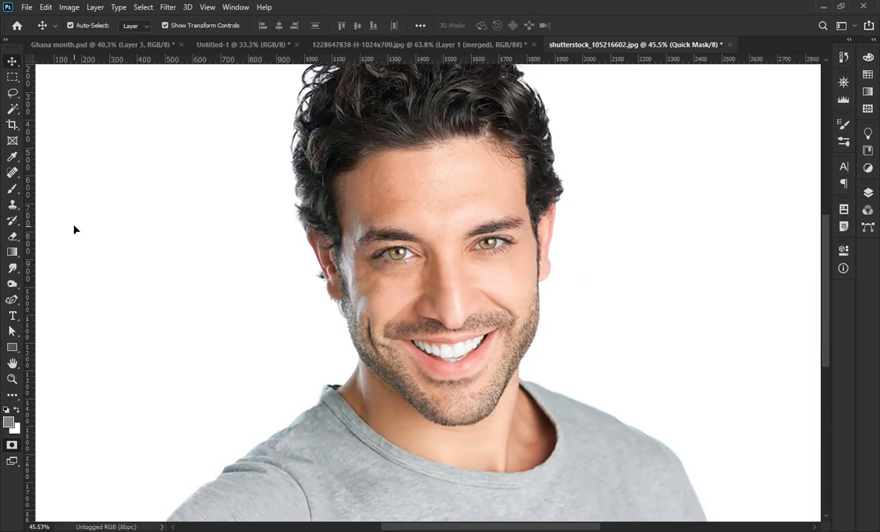
key("b")
scroll(389, 262, "up", 5)
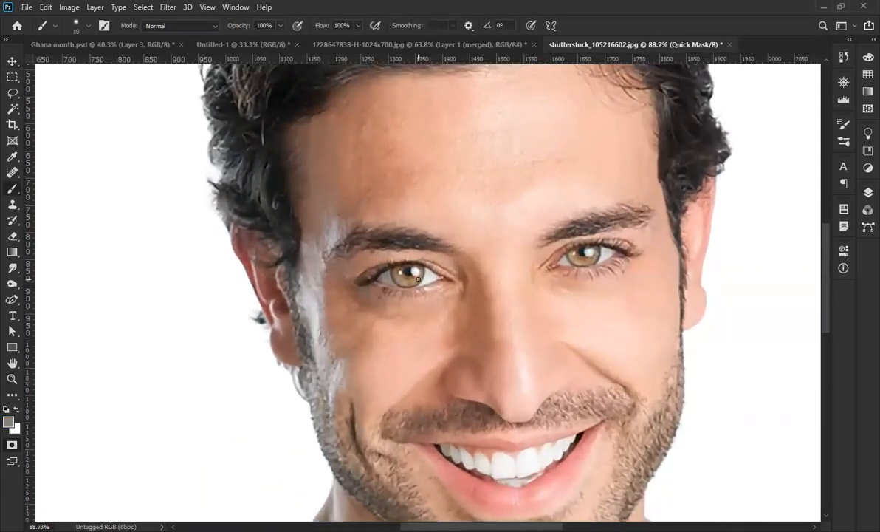
scroll(417, 278, "up", 4)
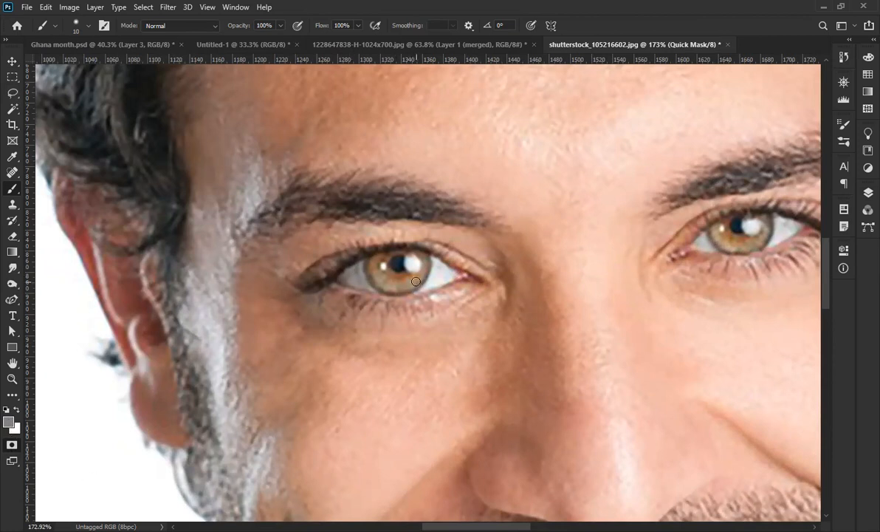
scroll(416, 281, "up", 5)
mouse_move(402, 256)
left_mouse_down()
mouse_move(393, 259)
mouse_move(398, 274)
mouse_move(386, 260)
mouse_move(361, 294)
mouse_move(394, 285)
mouse_move(366, 274)
mouse_move(398, 282)
mouse_move(434, 263)
mouse_move(468, 261)
mouse_move(414, 306)
mouse_move(428, 262)
mouse_move(459, 254)
mouse_move(417, 257)
mouse_move(402, 279)
mouse_move(353, 249)
mouse_move(381, 289)
mouse_move(391, 274)
left_mouse_up()
scroll(391, 274, "up", 2)
key("bracketleft")
key("bracketleft")
key("bracketleft")
key("bracketleft")
key("bracketleft")
key("bracketleft")
mouse_move(382, 237)
left_mouse_down()
mouse_move(484, 229)
mouse_move(436, 228)
mouse_move(375, 254)
left_mouse_up()
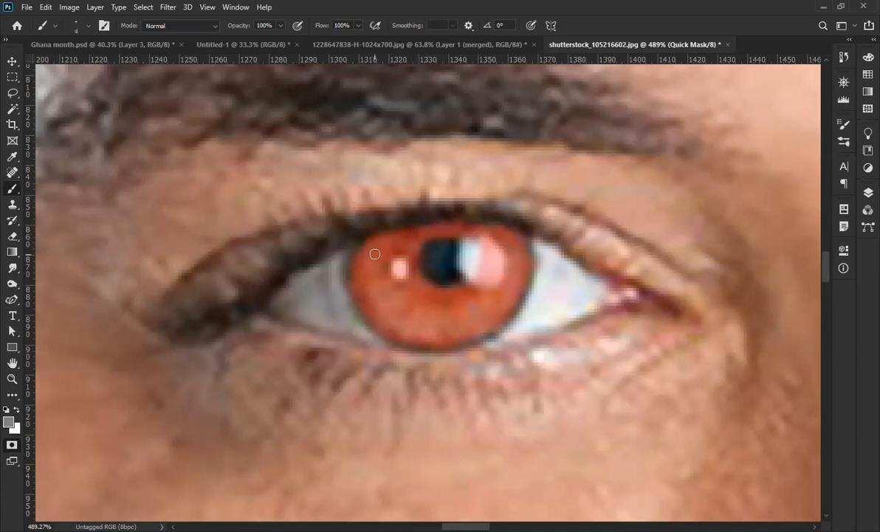
Paint the Quick Mask over the iris of the man's other eye, using a 4 px brush along the upper edge
scroll(374, 254, "down", 8)
scroll(613, 242, "up", 3)
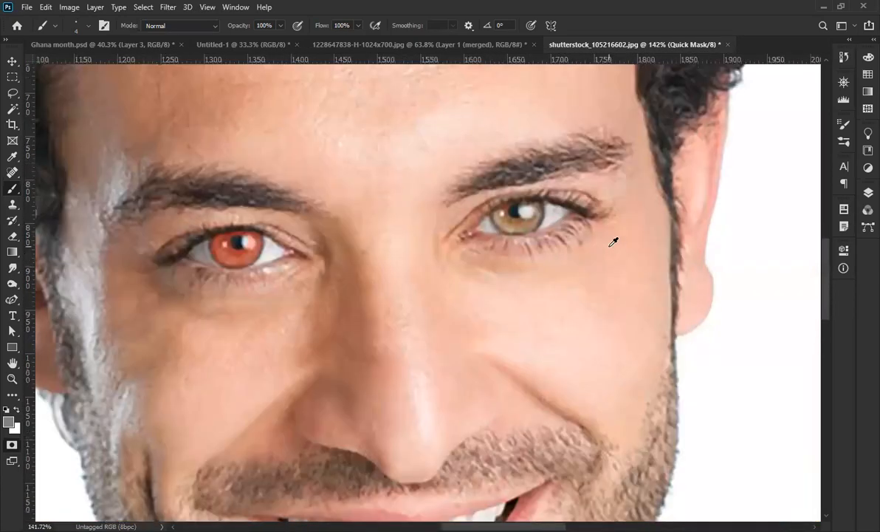
scroll(531, 214, "up", 5)
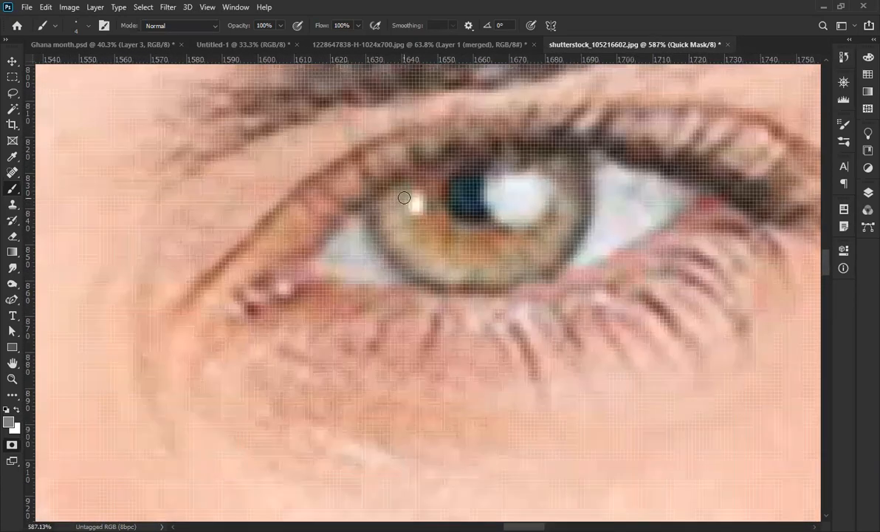
key("bracketright")
key("bracketright")
key("bracketright")
key("bracketright")
mouse_move(430, 188)
left_mouse_down()
mouse_move(381, 215)
mouse_move(384, 226)
mouse_move(398, 247)
mouse_move(396, 231)
mouse_move(421, 199)
mouse_move(412, 246)
mouse_move(436, 273)
mouse_move(403, 255)
mouse_move(397, 246)
mouse_move(429, 226)
mouse_move(486, 240)
mouse_move(460, 234)
mouse_move(469, 240)
mouse_move(437, 262)
mouse_move(457, 266)
mouse_move(436, 270)
mouse_move(494, 275)
mouse_move(527, 259)
mouse_move(505, 256)
mouse_move(529, 237)
mouse_move(463, 257)
mouse_move(508, 259)
mouse_move(533, 248)
mouse_move(530, 263)
mouse_move(517, 268)
mouse_move(542, 259)
mouse_move(570, 231)
mouse_move(538, 271)
mouse_move(572, 214)
mouse_move(576, 169)
mouse_move(574, 209)
mouse_move(546, 233)
mouse_move(561, 177)
mouse_move(539, 210)
mouse_move(494, 233)
mouse_move(520, 214)
mouse_move(544, 172)
mouse_move(510, 230)
mouse_move(565, 169)
mouse_move(546, 236)
mouse_move(526, 257)
mouse_move(535, 164)
left_mouse_up()
key("bracketleft")
key("bracketleft")
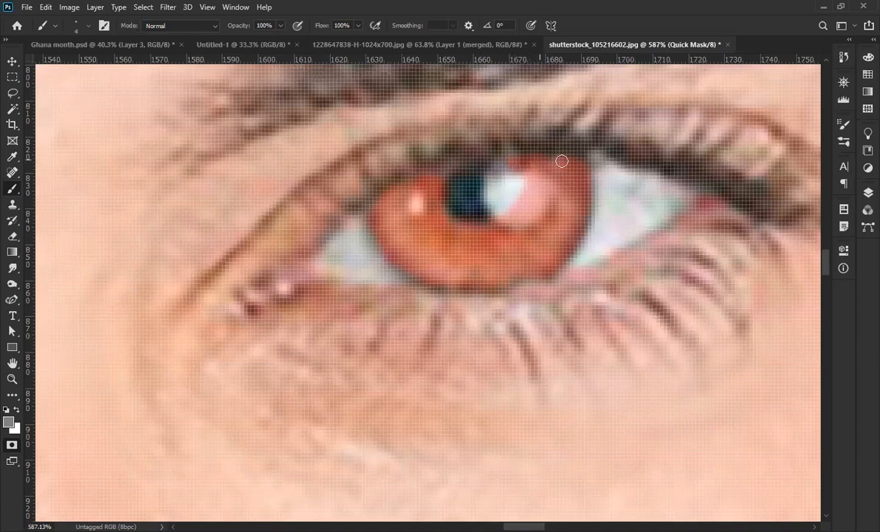
mouse_move(430, 155)
left_mouse_down()
mouse_move(414, 160)
mouse_move(421, 188)
left_mouse_up()
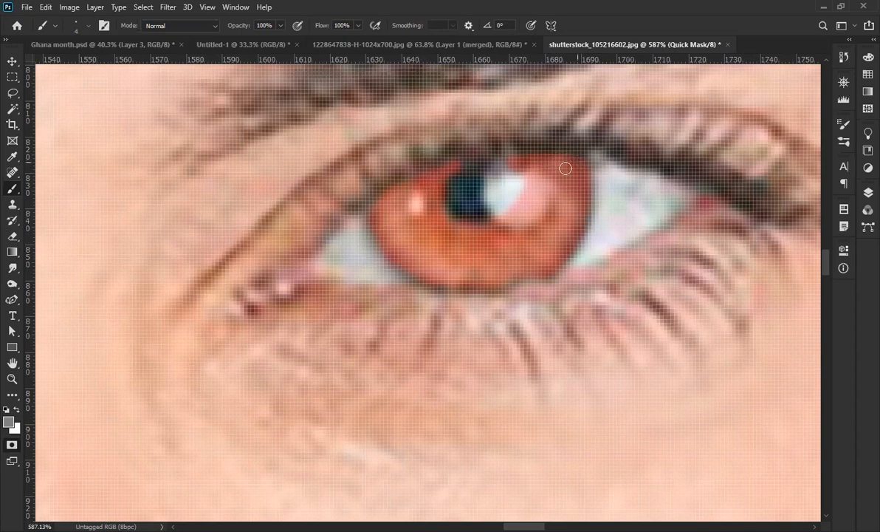
Exit Quick Mask mode and invert the selection so that only the two irises are selected
scroll(566, 169, "down", 10)
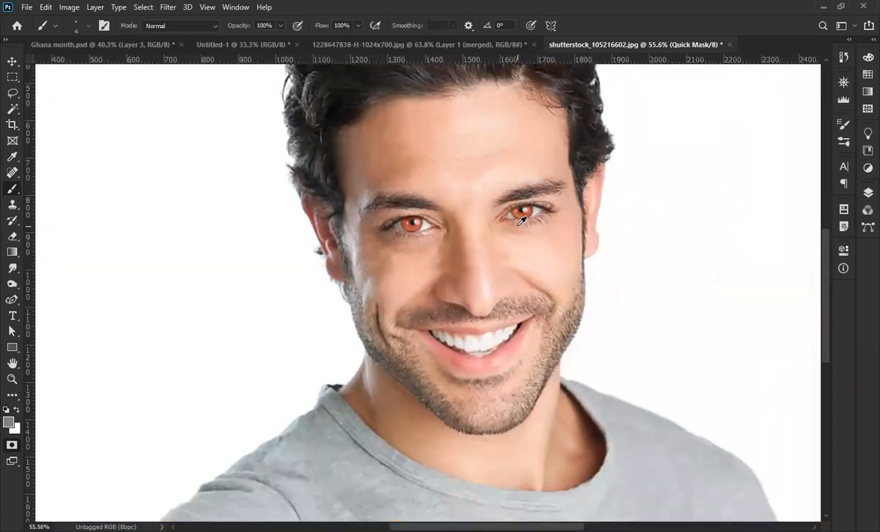
scroll(524, 220, "down", 3)
scroll(458, 251, "up", 2)
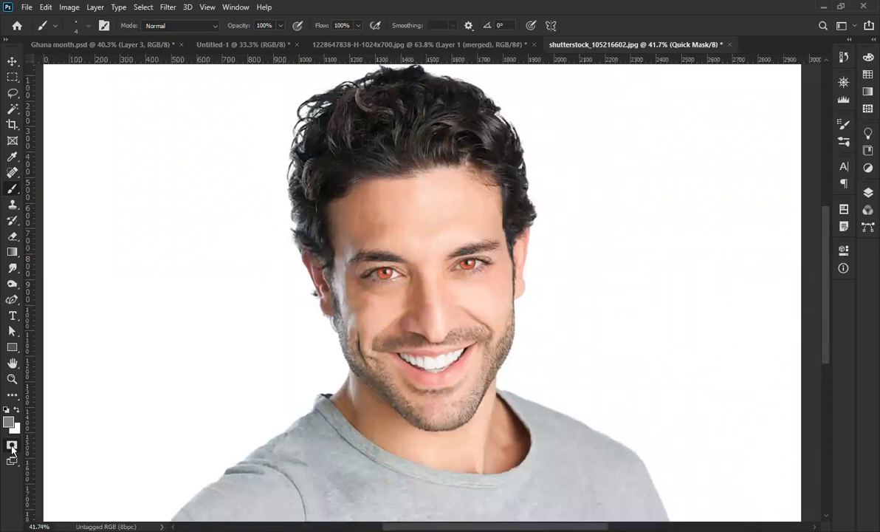
left_click(12, 445)
scroll(371, 338, "down", 2)
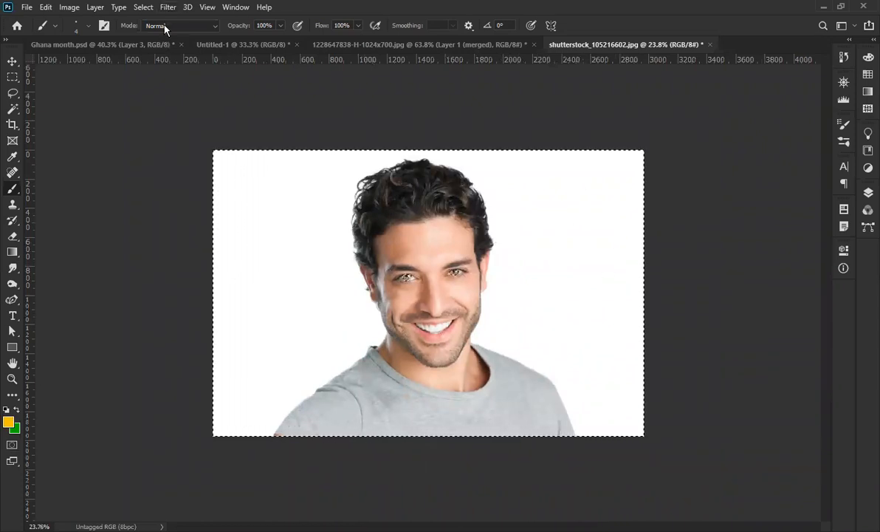
left_click(143, 7)
left_click(204, 56)
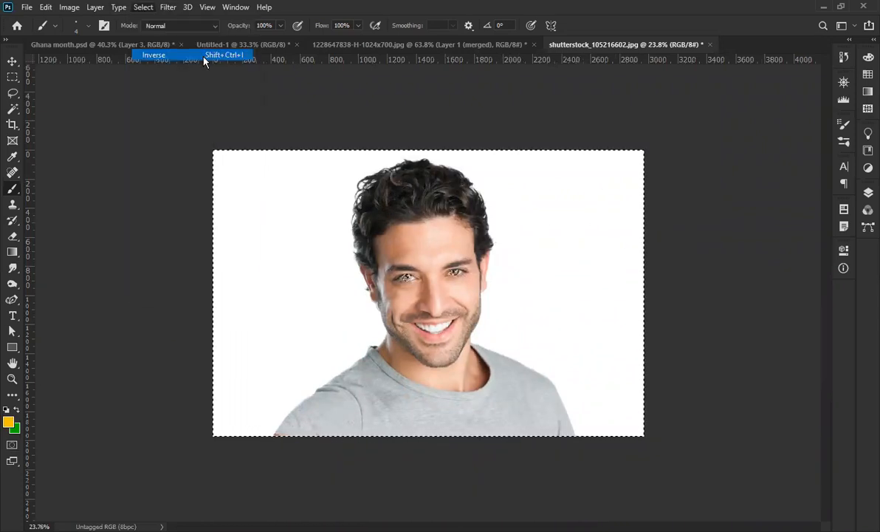
Apply Levels to the selected irises, setting the Green channel's input levels to 131, 0.89 and 223
scroll(391, 285, "up", 8)
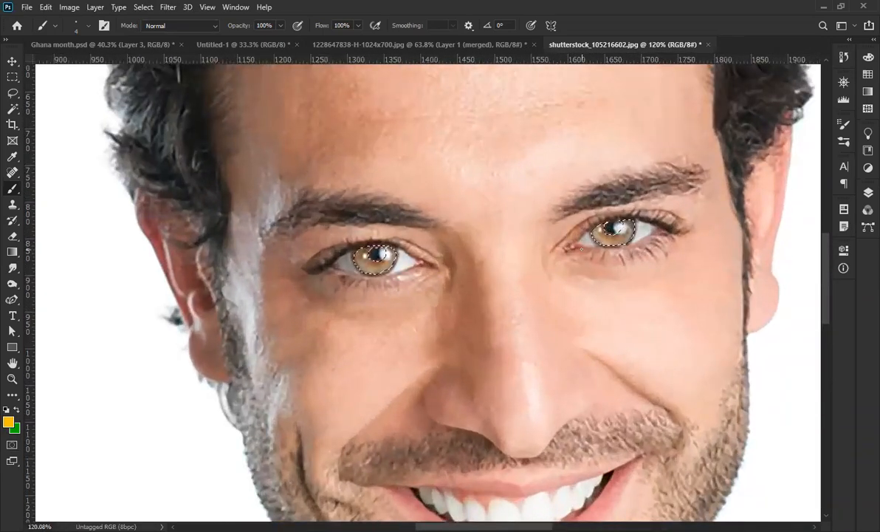
left_click(44, 7)
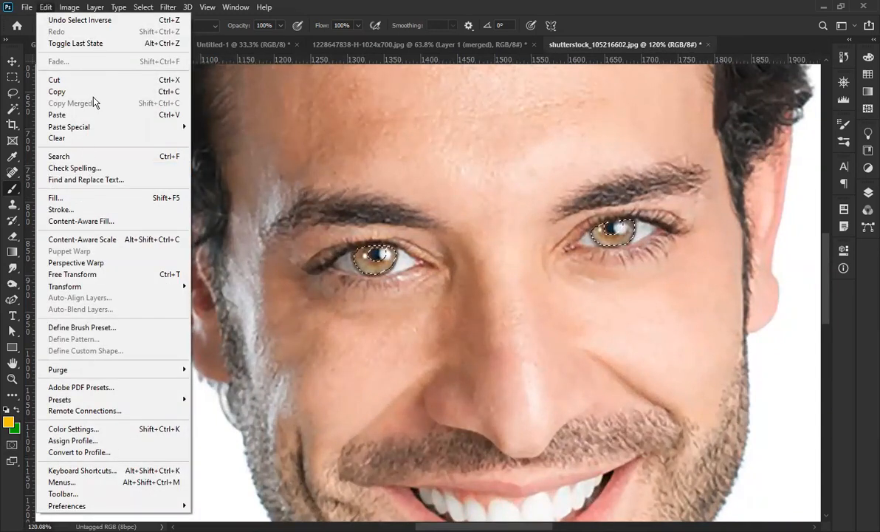
mouse_move(95, 7)
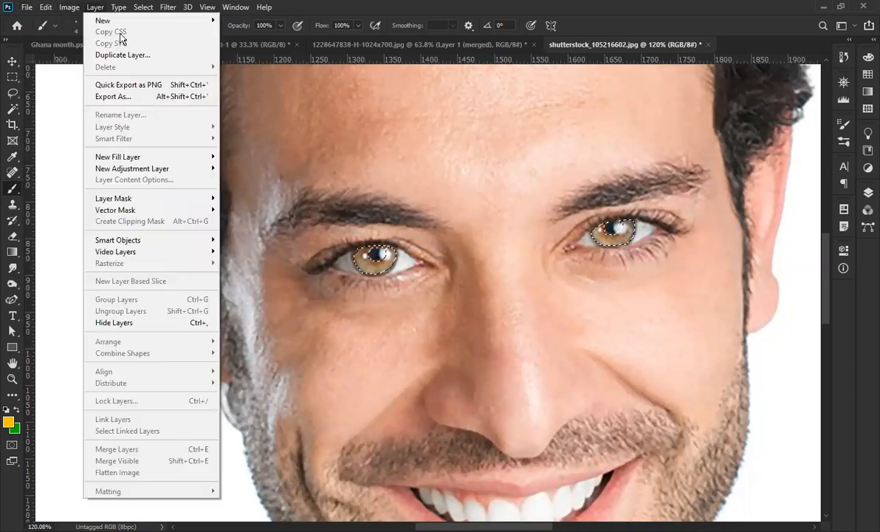
mouse_move(95, 39)
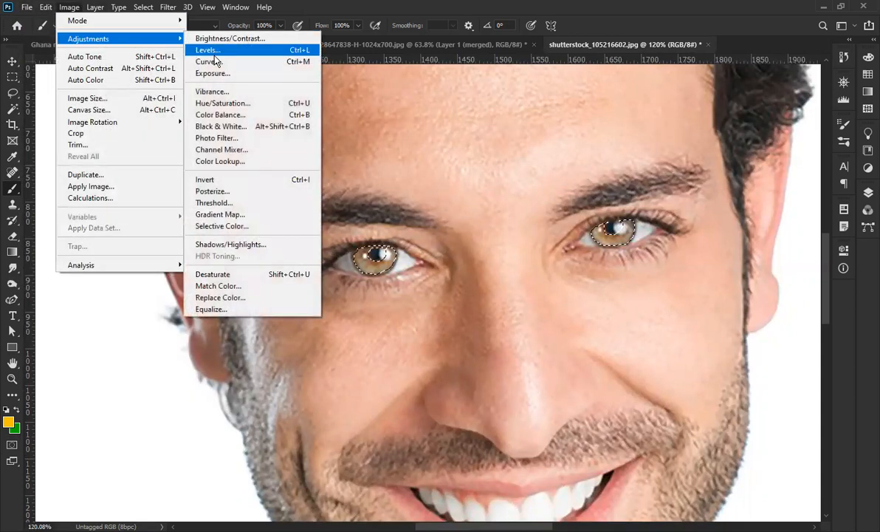
left_click(223, 53)
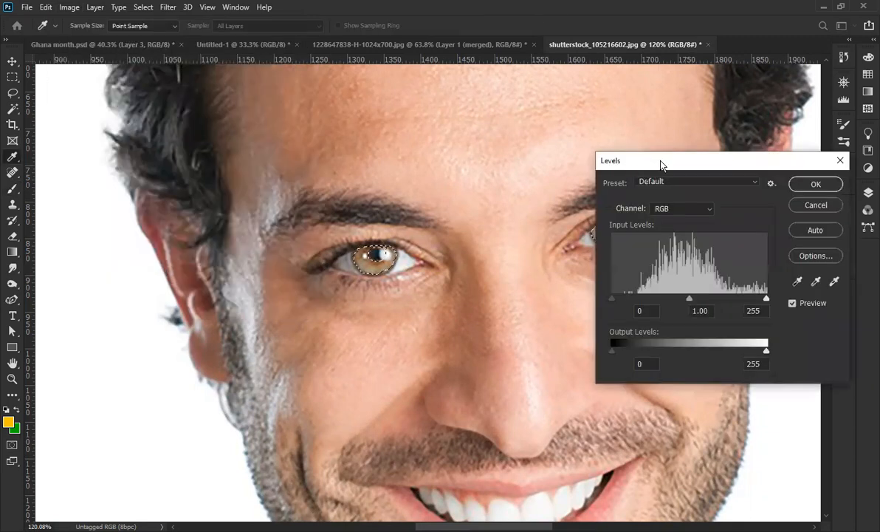
left_click_drag(661, 164, 155, 147)
left_click(201, 192)
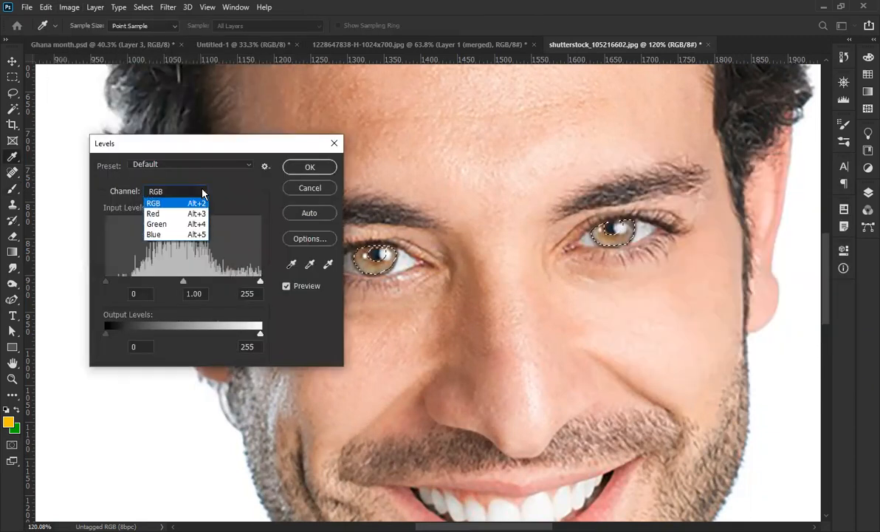
left_click(189, 224)
left_click_drag(183, 282, 181, 282)
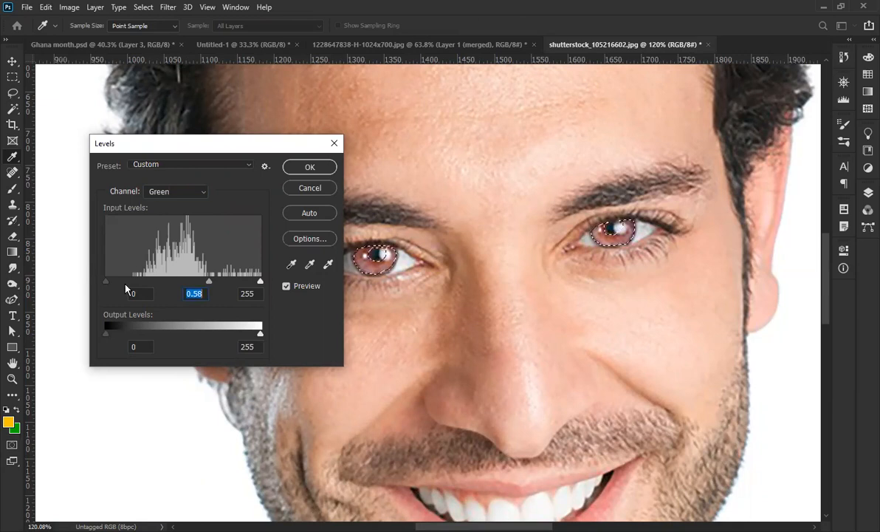
left_click_drag(141, 281, 185, 281)
left_click_drag(259, 284, 241, 285)
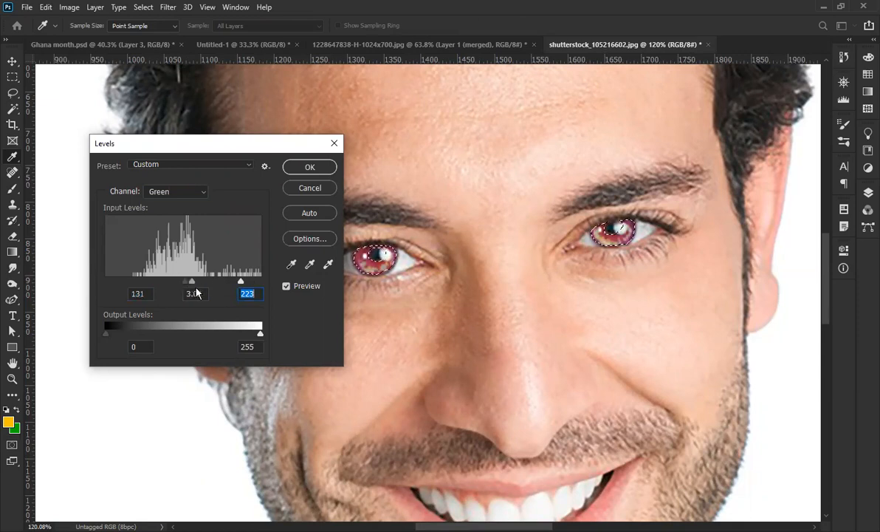
Set the Red channel's midtone to 0.39, raise its shadow and lower its highlight input levels, apply Levels and deselect the irises
left_click(204, 192)
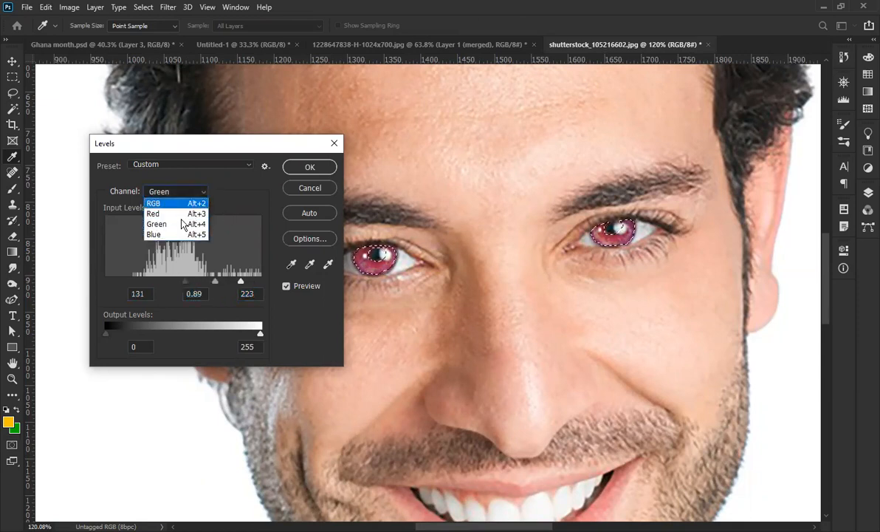
left_click(177, 210)
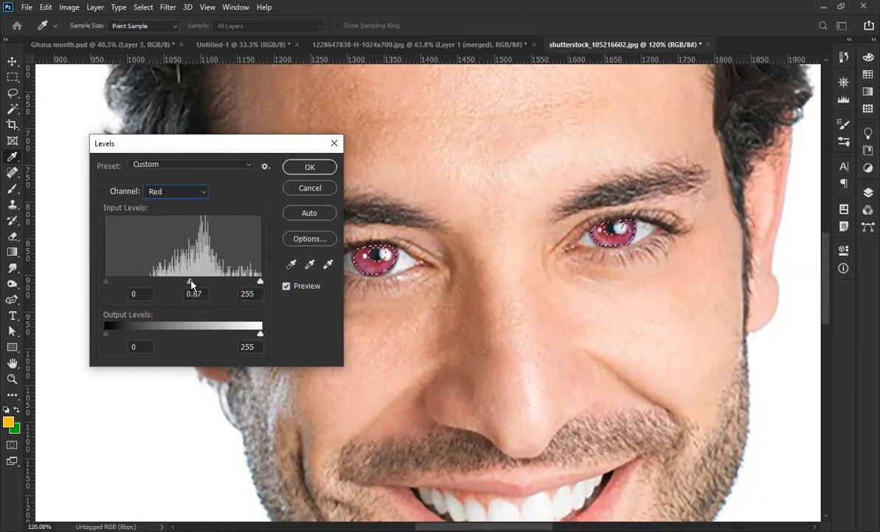
left_click_drag(228, 282, 223, 285)
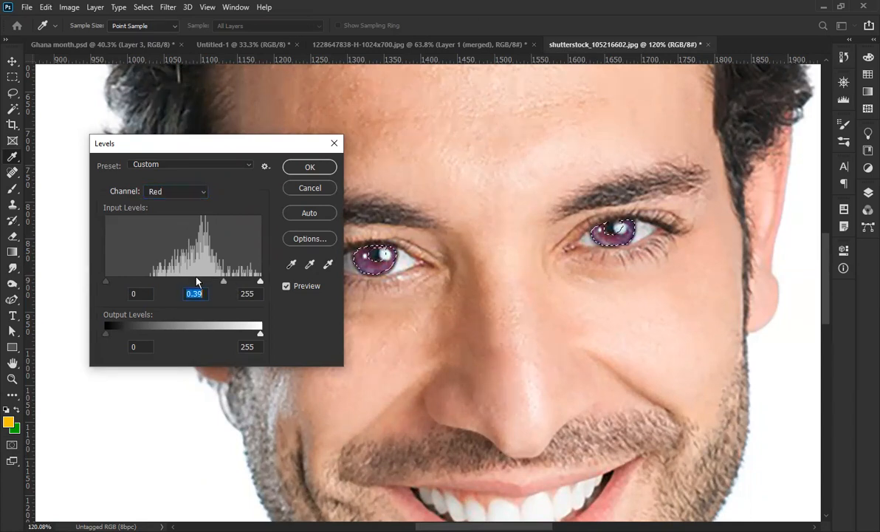
left_click_drag(108, 284, 172, 293)
left_click_drag(258, 282, 184, 288)
left_click(309, 168)
key("b")
scroll(537, 238, "down", 5)
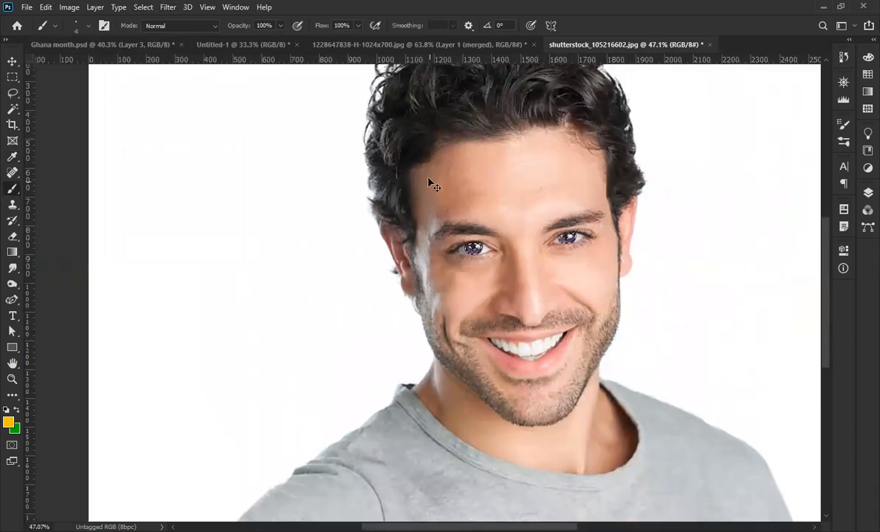
scroll(536, 212, "down", 2)
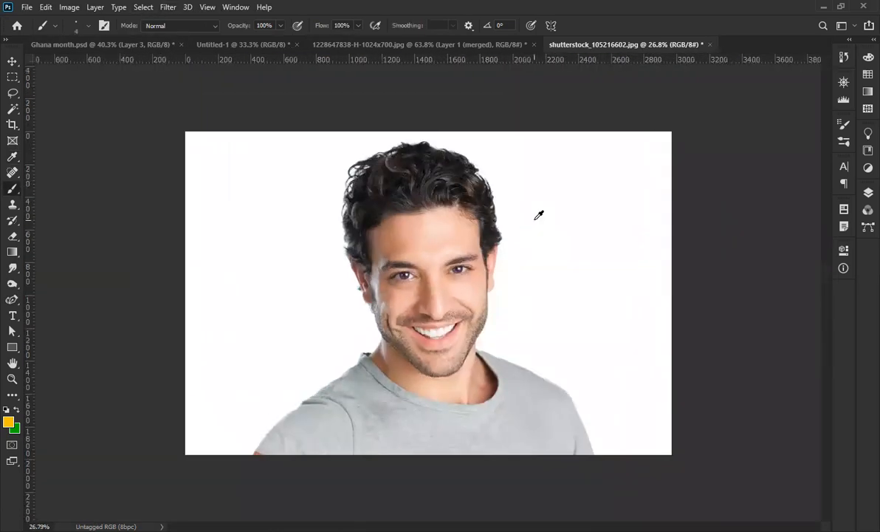
Examine the man's recoloured irises close up and in the whole portrait
scroll(437, 269, "up", 8)
scroll(437, 274, "down", 5)
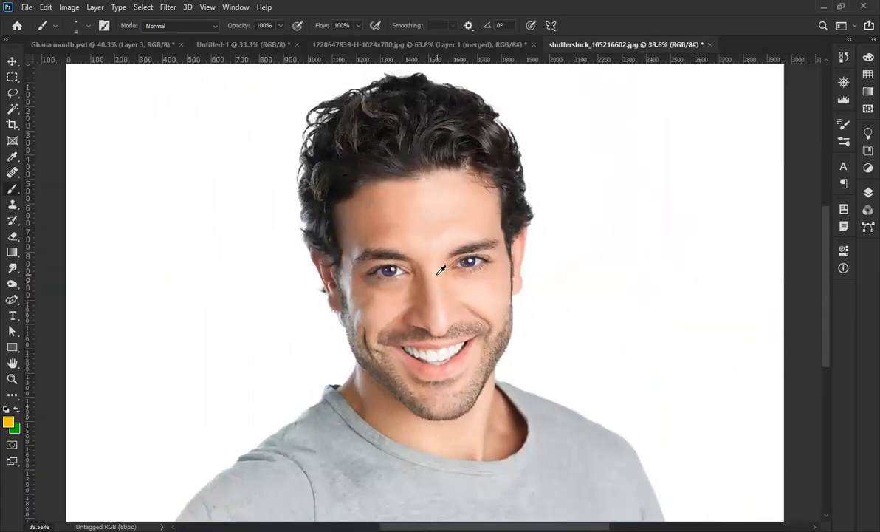
scroll(441, 270, "down", 1)
scroll(436, 274, "up", 1)
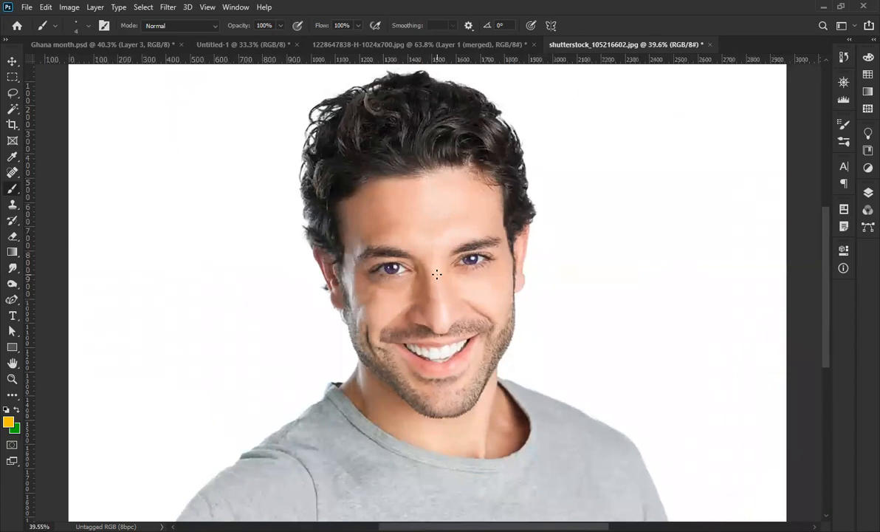
left_click(12, 62)
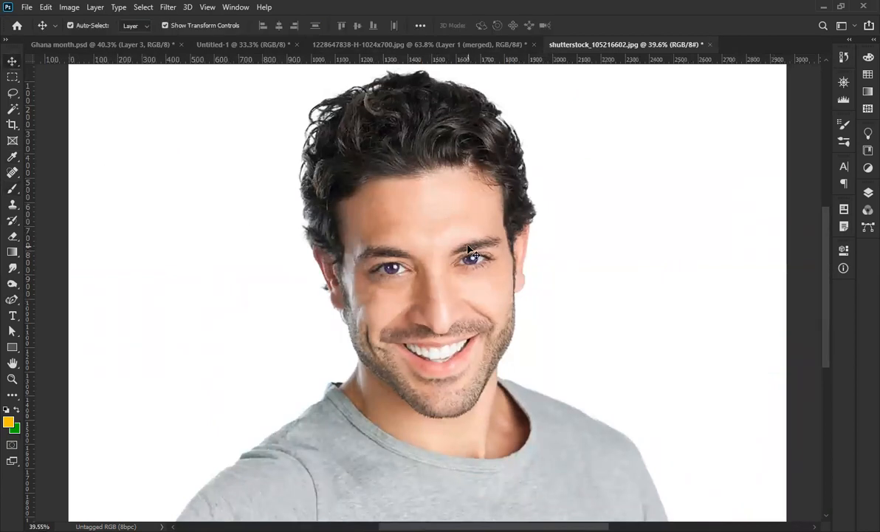
scroll(471, 249, "down", 2)
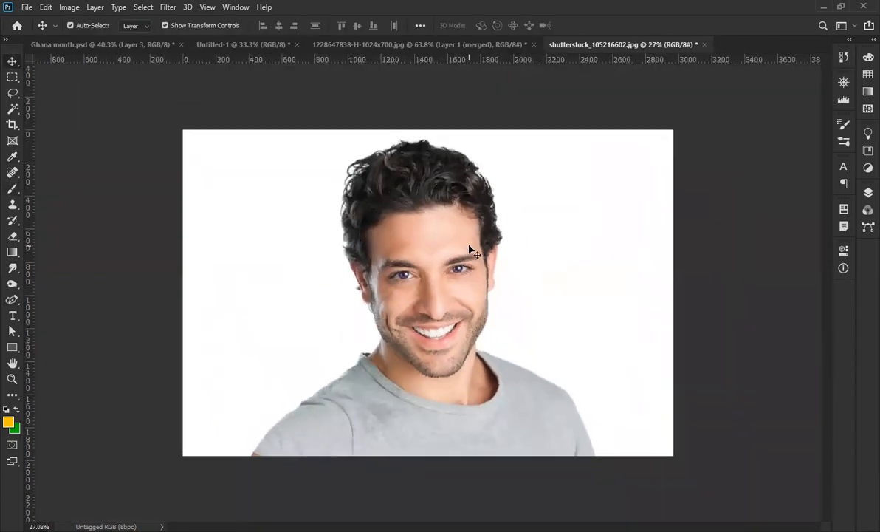
Draw a freehand Lasso selection around the man's face and fill it with the yellow foreground colour
left_click(16, 96)
mouse_move(450, 240)
left_mouse_down()
mouse_move(380, 257)
mouse_move(387, 365)
mouse_move(509, 357)
mouse_move(506, 271)
mouse_move(463, 237)
mouse_move(425, 237)
left_mouse_up()
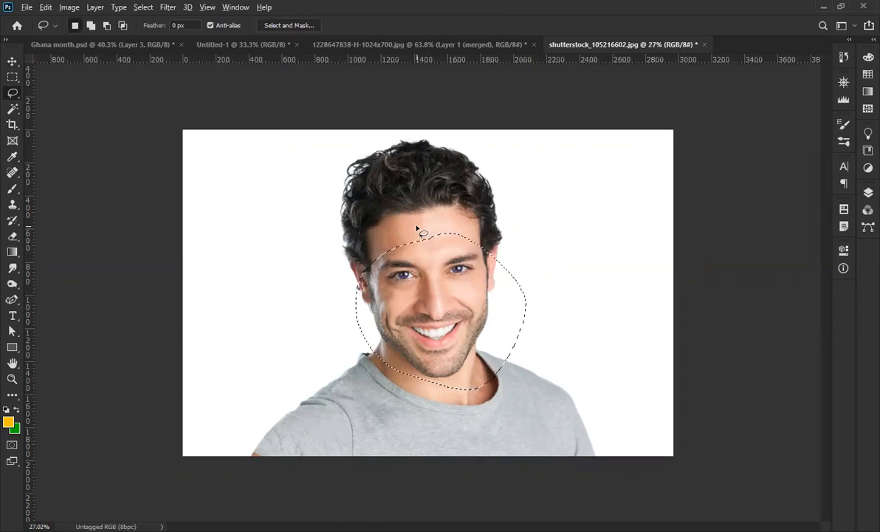
key("alt+BackSpace")
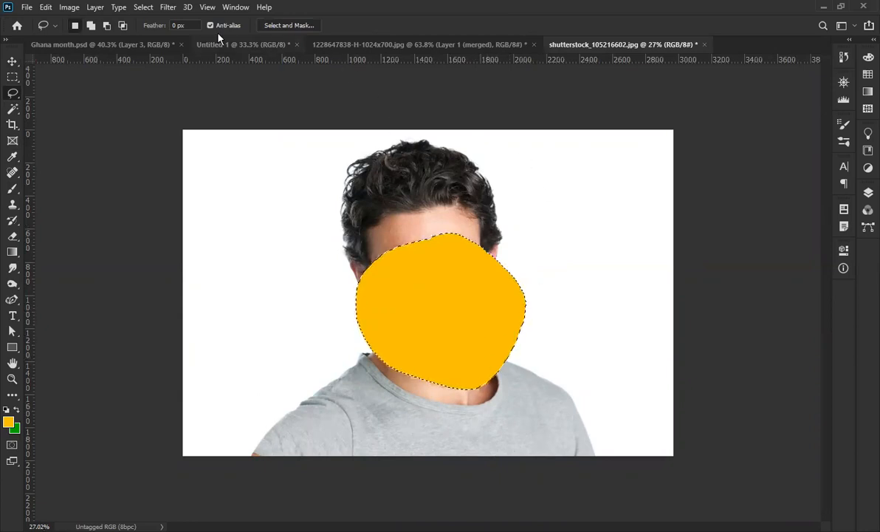
Invert the face selection and fill the area around it with the green background colour
left_click(143, 8)
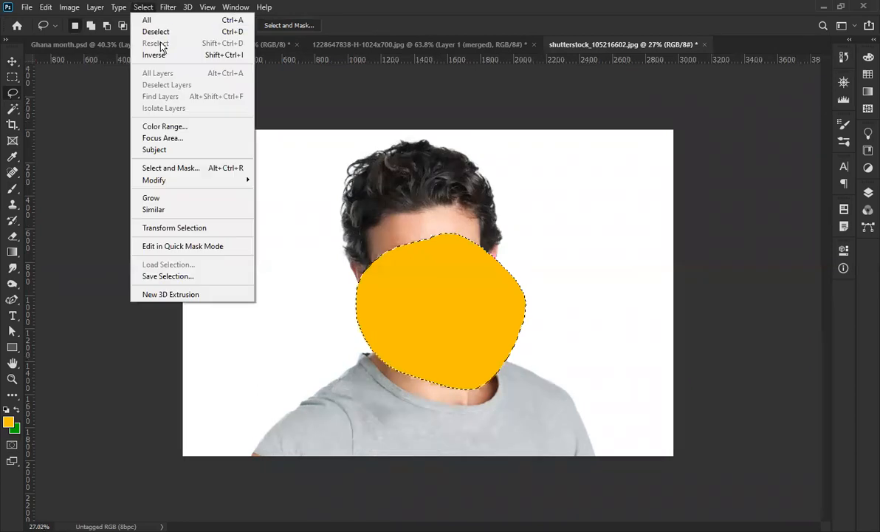
left_click(170, 58)
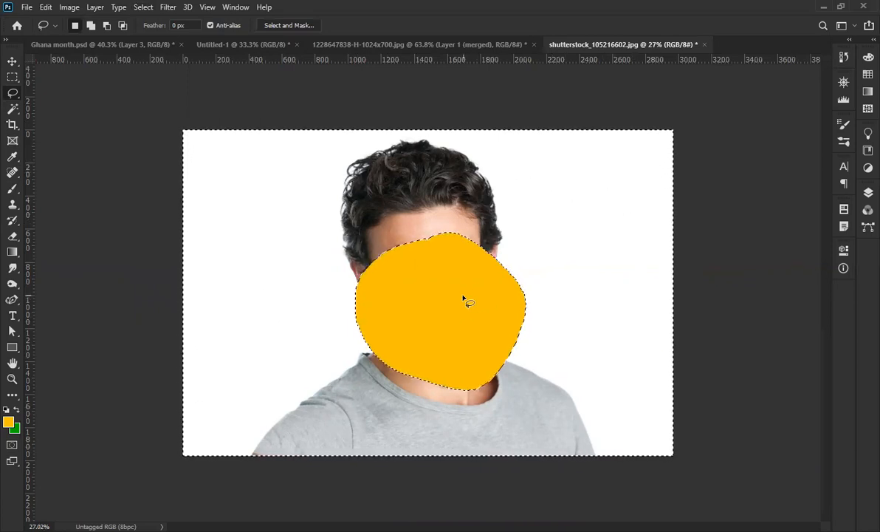
key("ctrl+BackSpace")
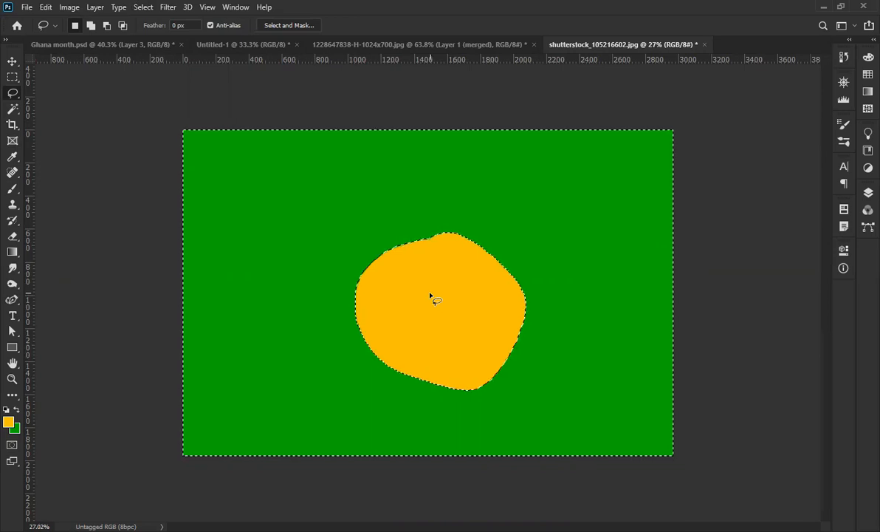
Undo the green and yellow fills together with the lasso selection, and switch to the Move tool
key("ctrl+z")
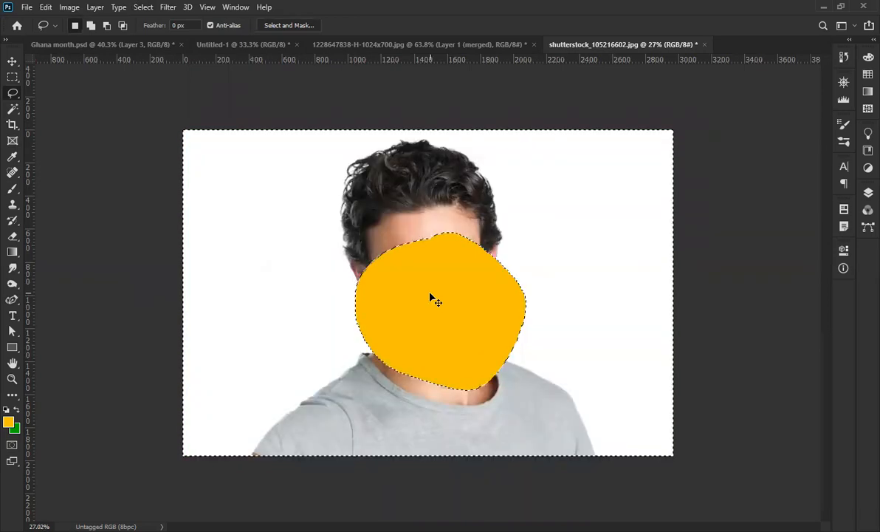
key("ctrl+z")
key("ctrl+z")
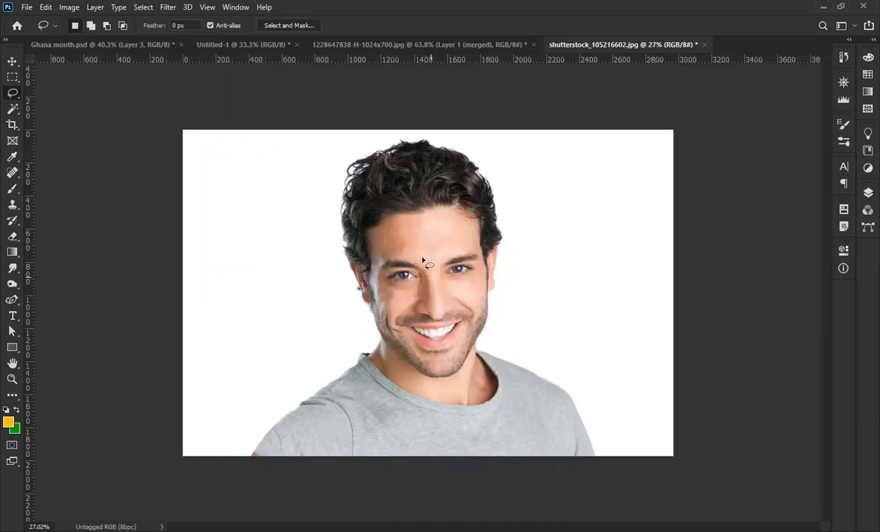
left_click(11, 62)
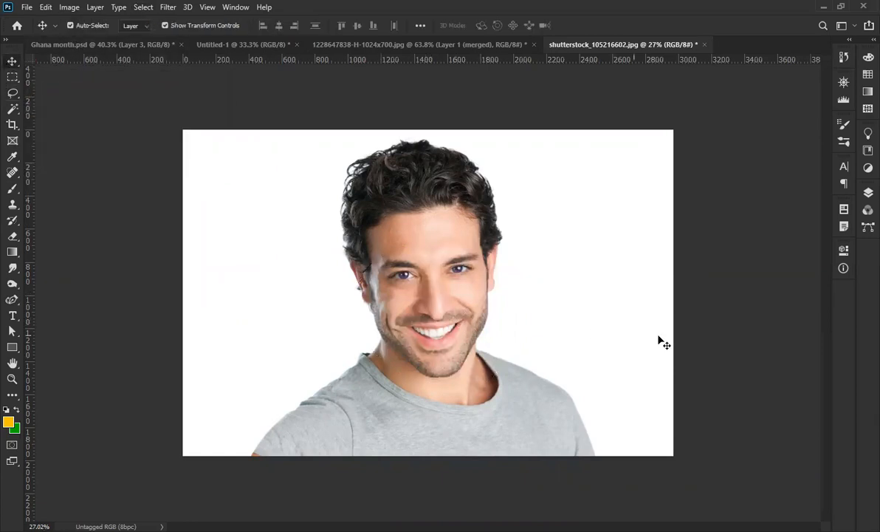